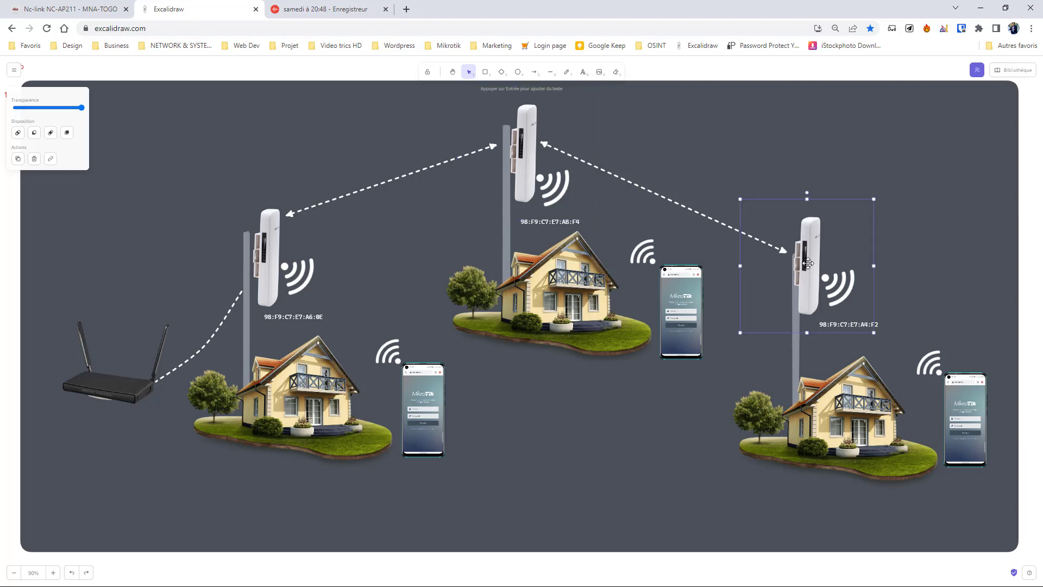
Select the middle CPE antenna, labelled 98:F9:C7:E7:AB:F4, in the Excalidraw diagram
left_click(546, 175)
Bring the Firefox window with the CPE login page forward and reload it
key("super")
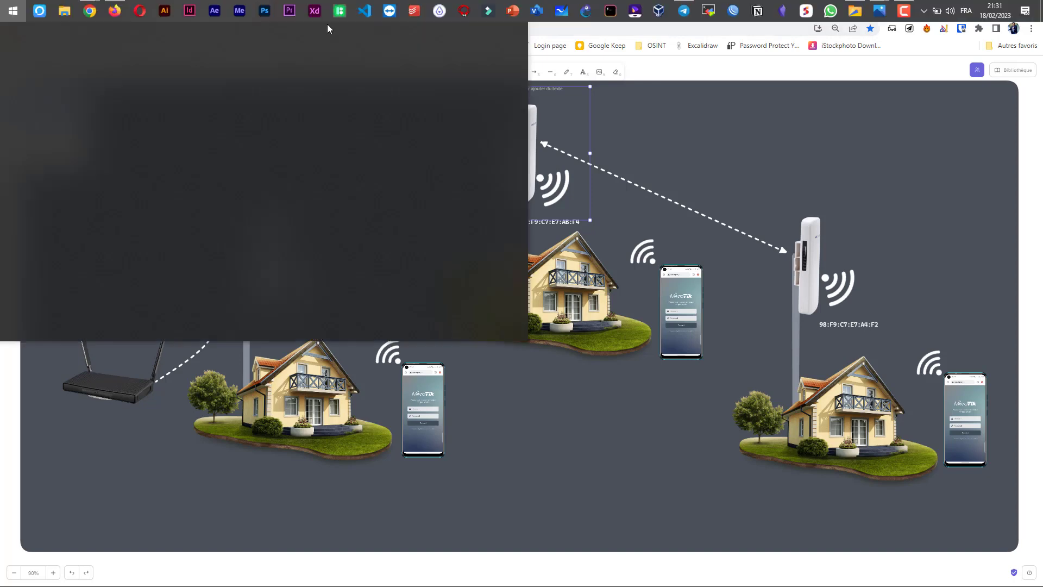
left_click(122, 9)
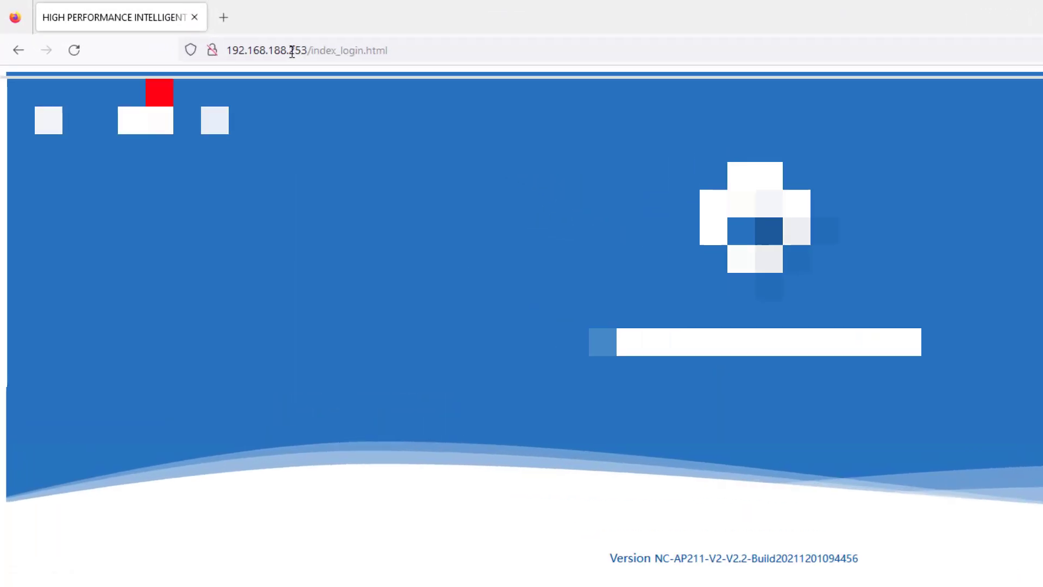
left_click(196, 36)
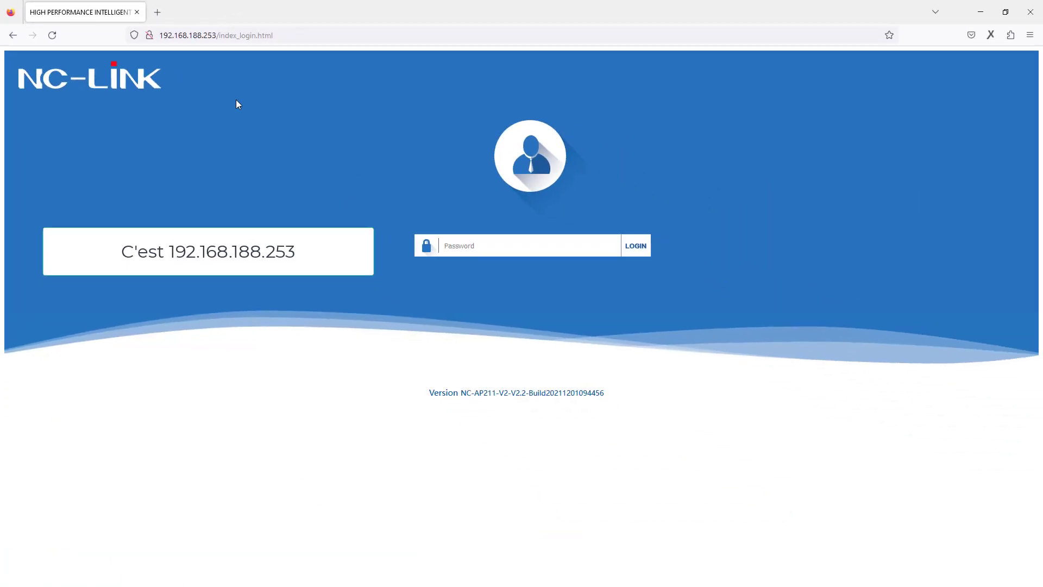
left_click(53, 35)
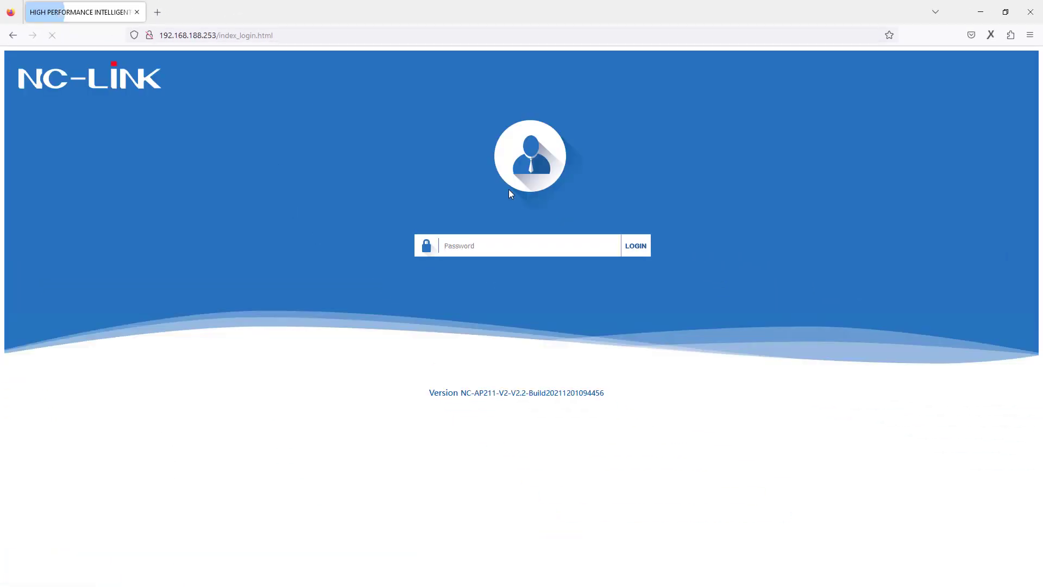
Log in to 192.168.188.253 with the admin password, declining to save it
left_click(517, 247)
type("ad")
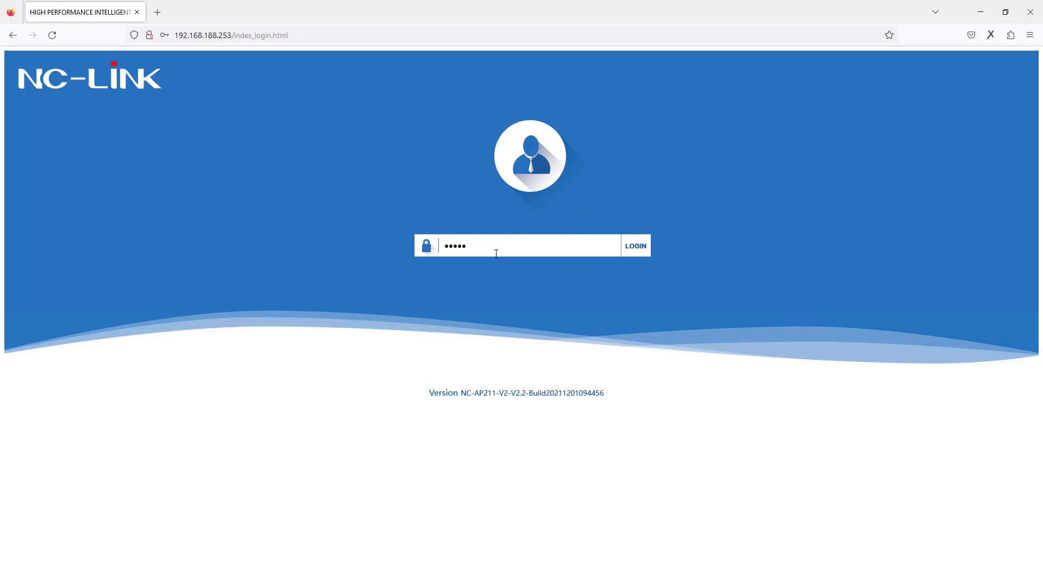
left_click(637, 250)
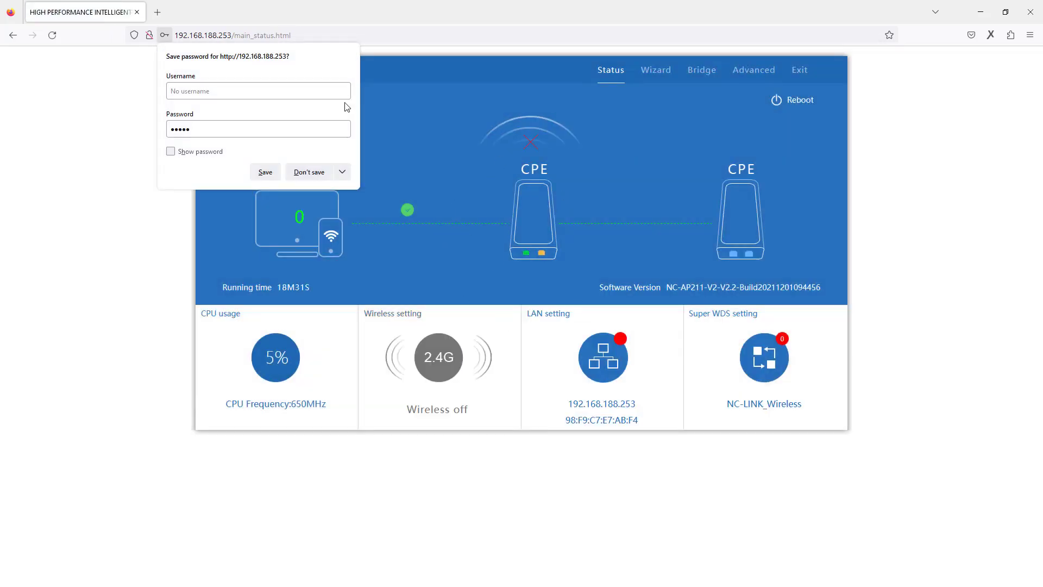
left_click(317, 174)
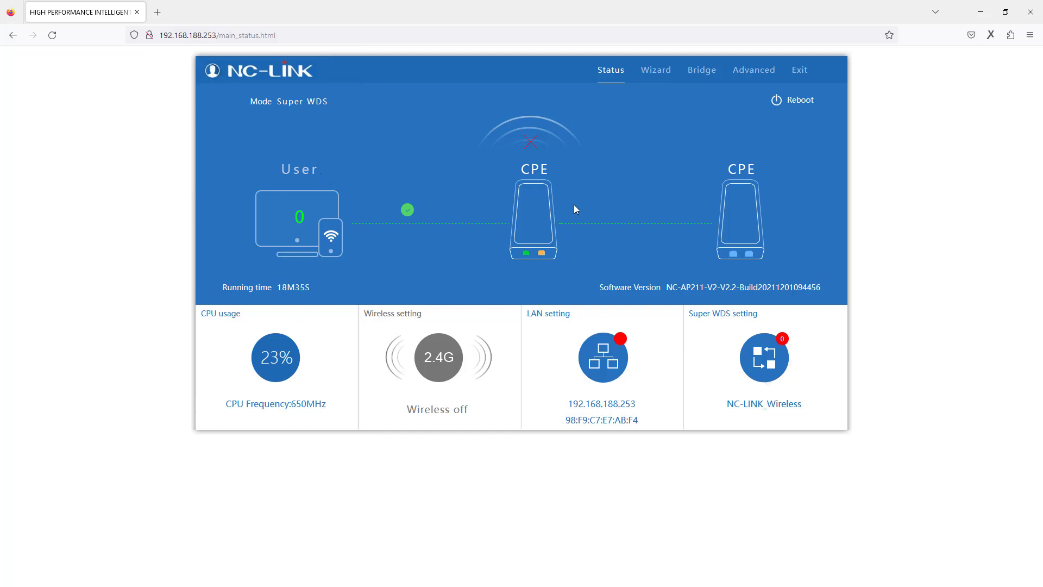
Open the Wizard and read the Gateway, Repeater, WISP, AP and Super WDS mode descriptions
left_click(656, 71)
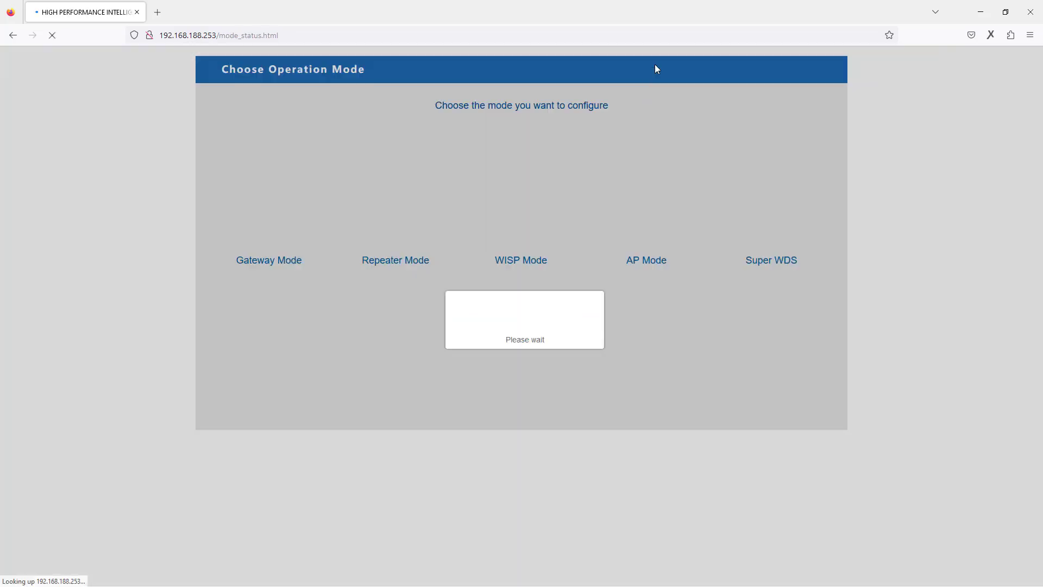
mouse_move(768, 251)
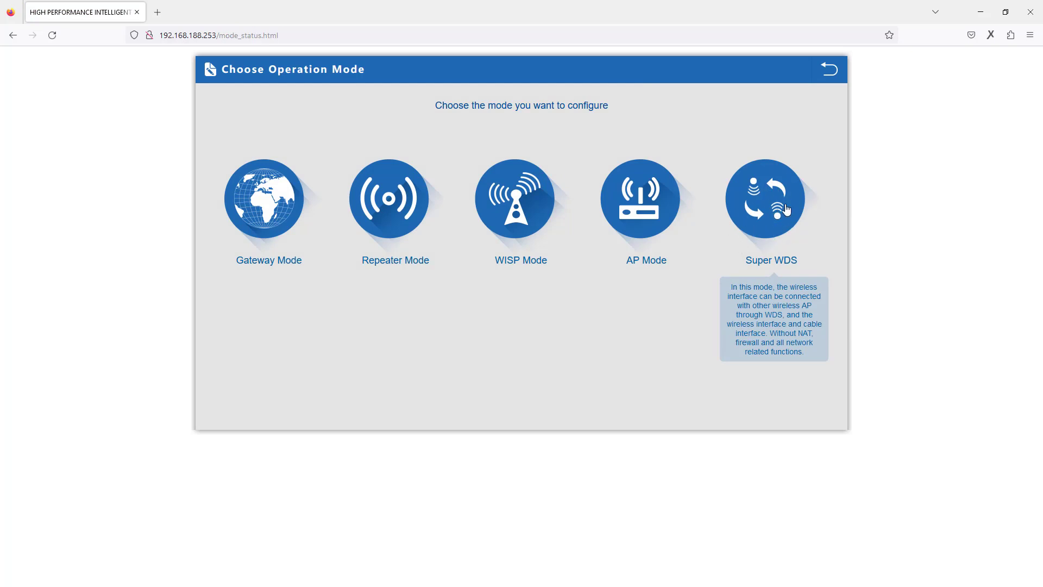
mouse_move(653, 171)
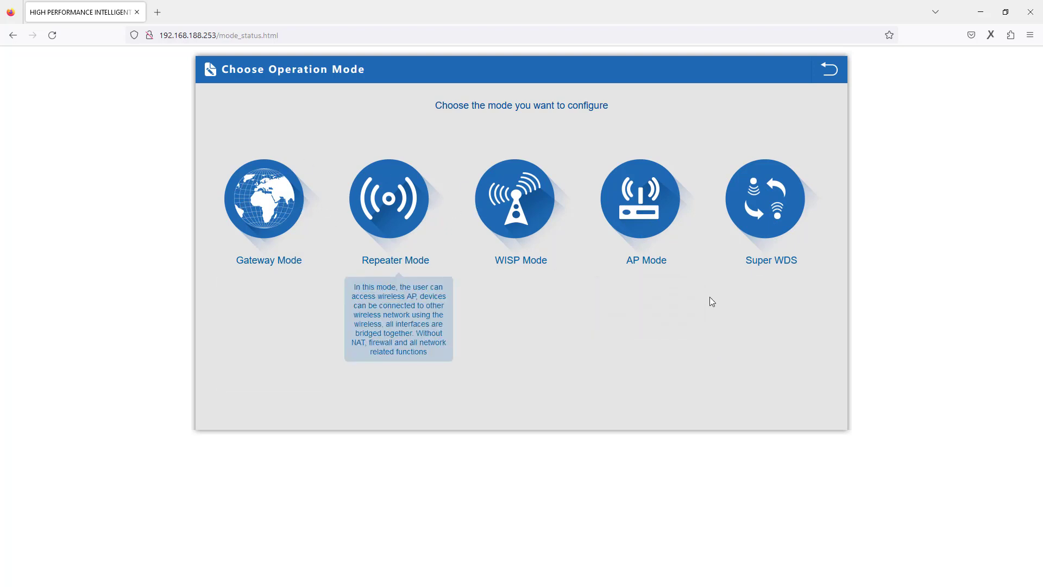
mouse_move(787, 221)
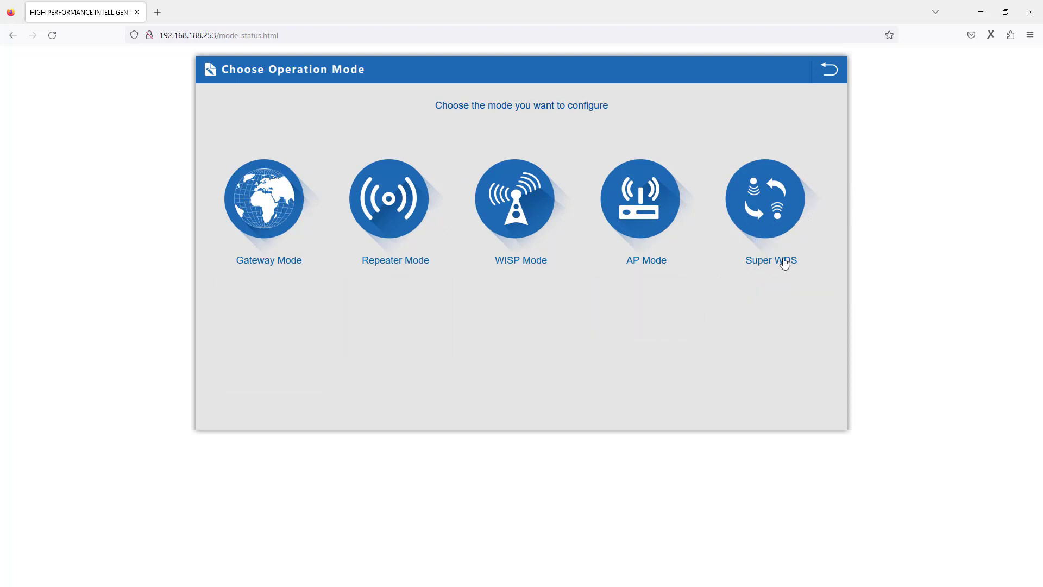
Choose Super WDS mode and change the SSID from NC-LINK_Wireless to NC-LINK AP
left_click(761, 203)
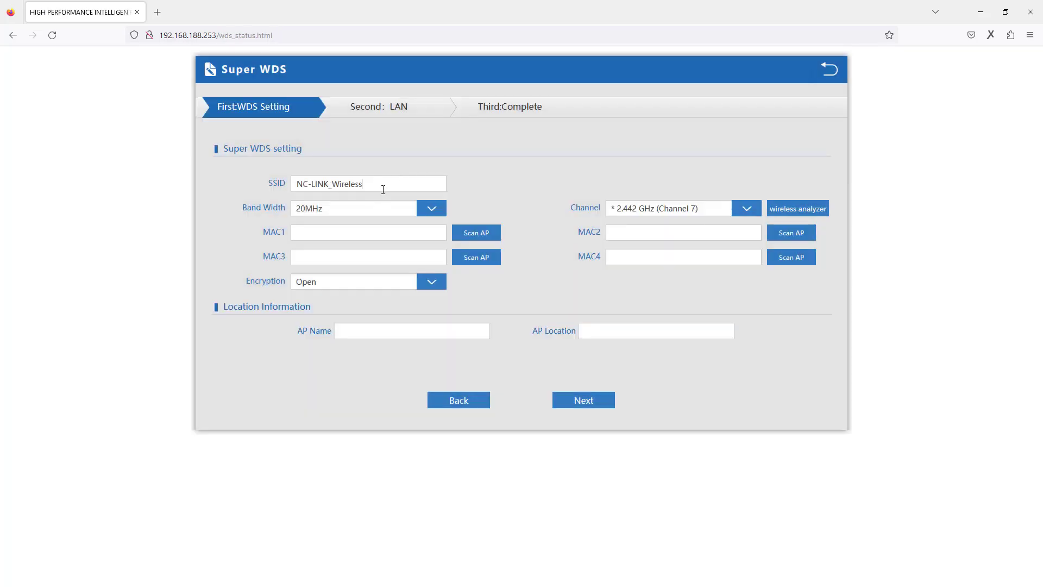
left_click_drag(295, 183, 390, 184)
left_click(393, 184)
left_click_drag(387, 184, 304, 187)
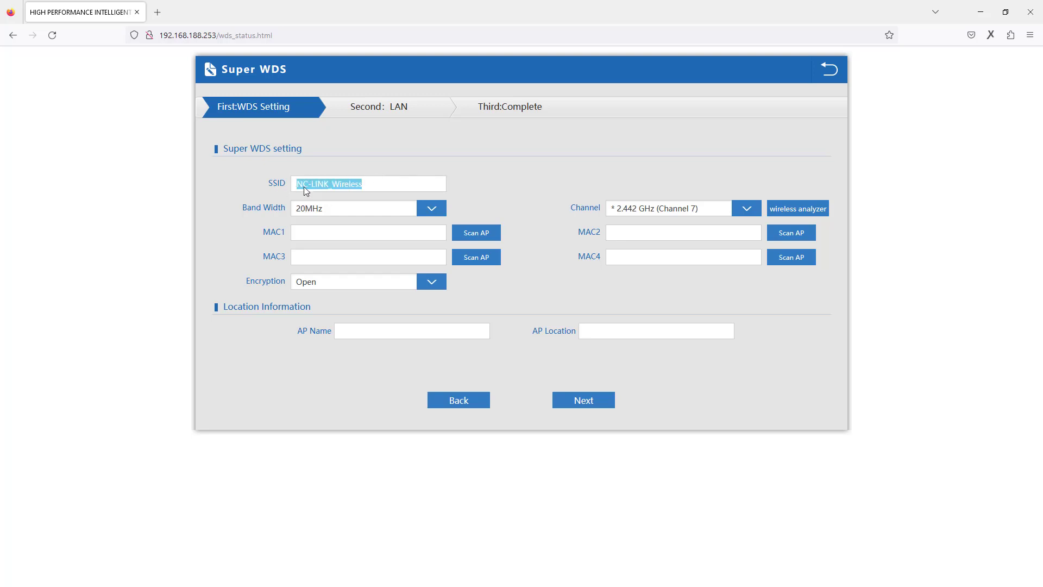
left_click(366, 187)
left_click_drag(330, 186, 562, 215)
key("BackSpace")
type("AP")
Set the band width to 20MHz and shrink the browser to reveal the diagram
left_click(429, 209)
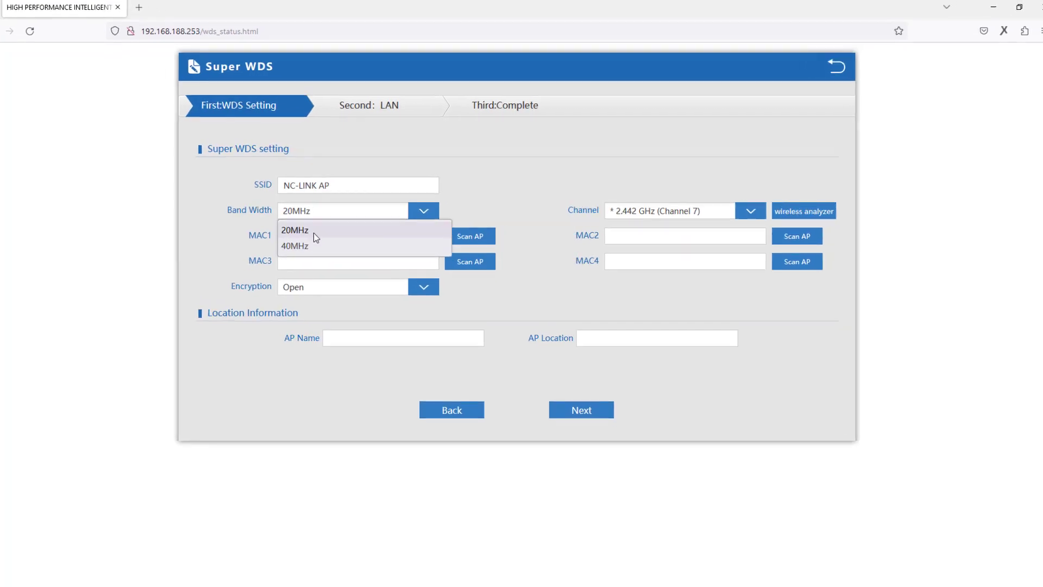
left_click(325, 229)
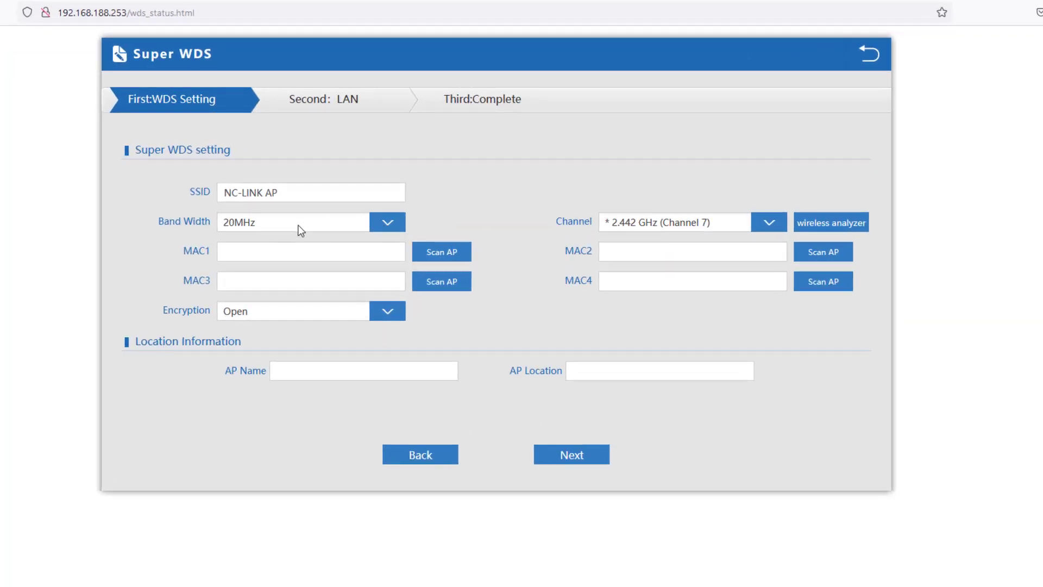
left_click(298, 225)
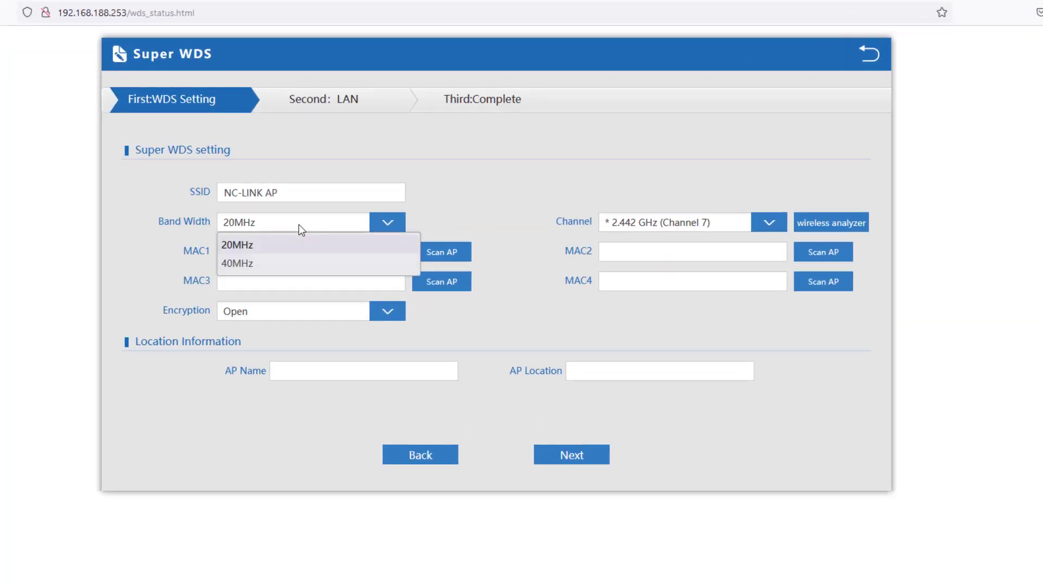
left_click(247, 247)
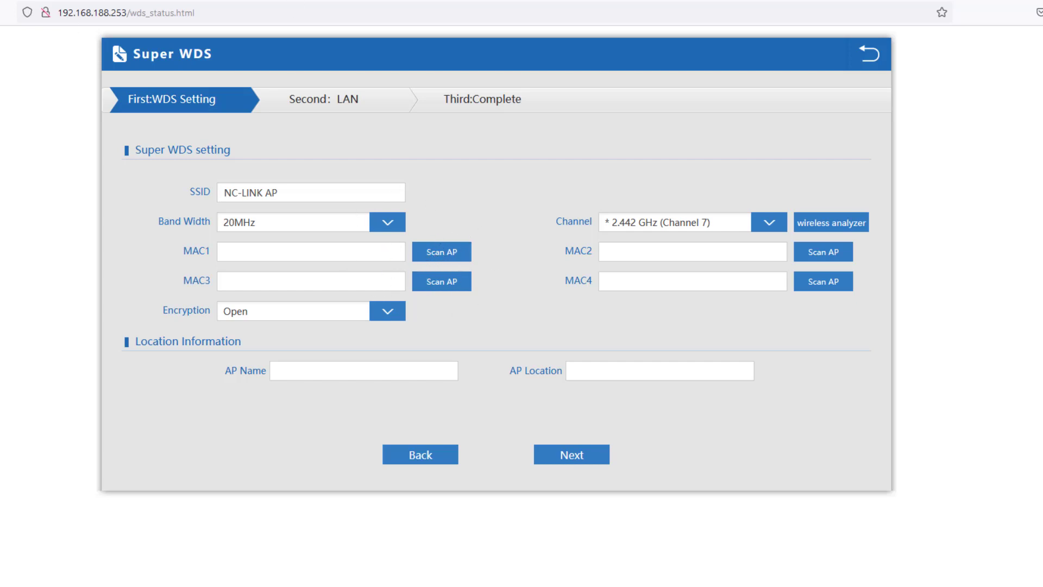
left_click_drag(127, 1, 497, 302)
left_click(433, 171)
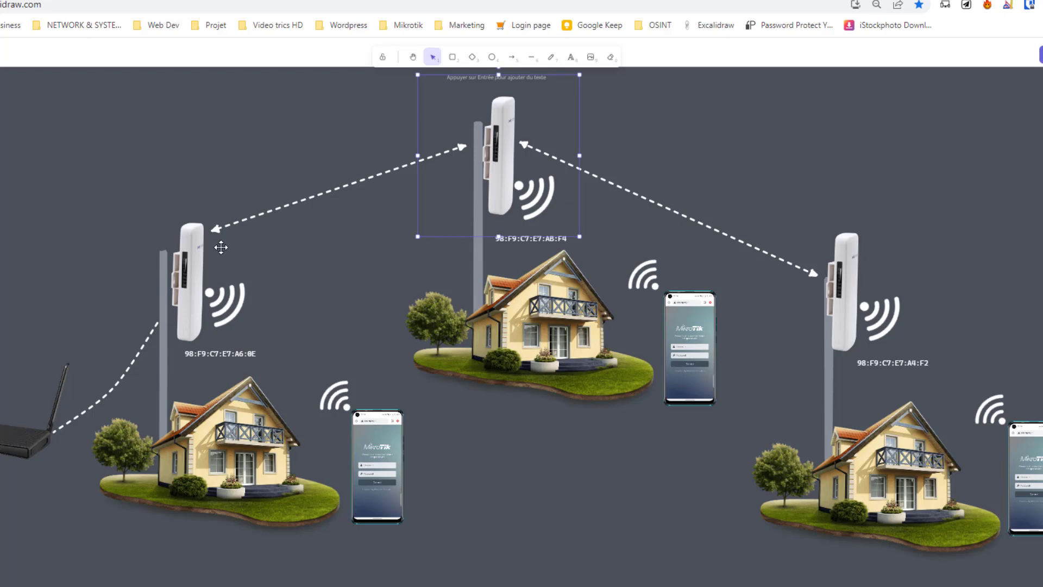
left_click(202, 249)
left_click(486, 185)
key("super")
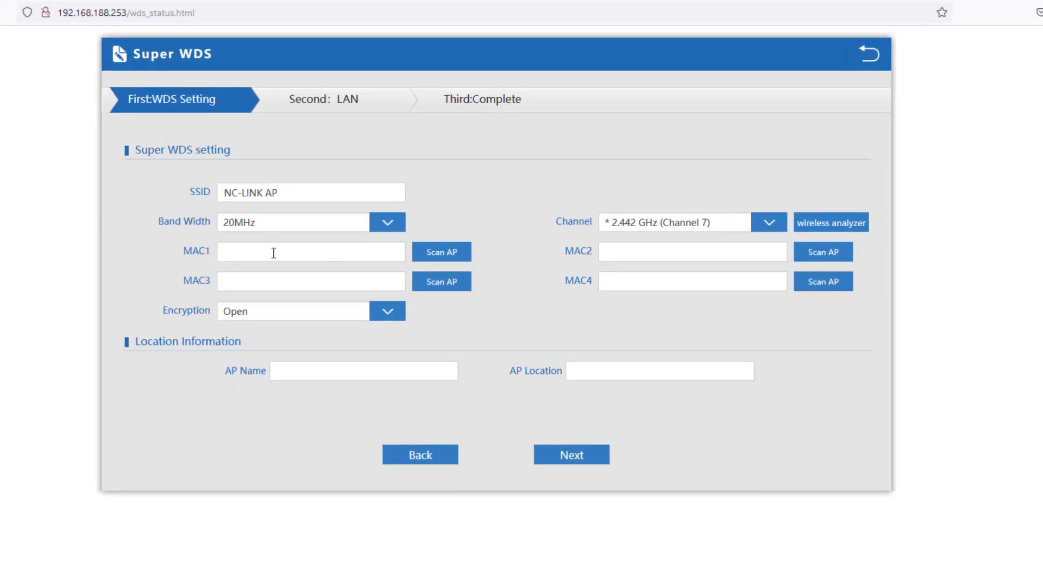
Scan APs for MAC1, note NC-LINK_Wireless is on Channel 7, then set 2.437 GHz (Channel 6)
left_click(256, 254)
left_click(441, 256)
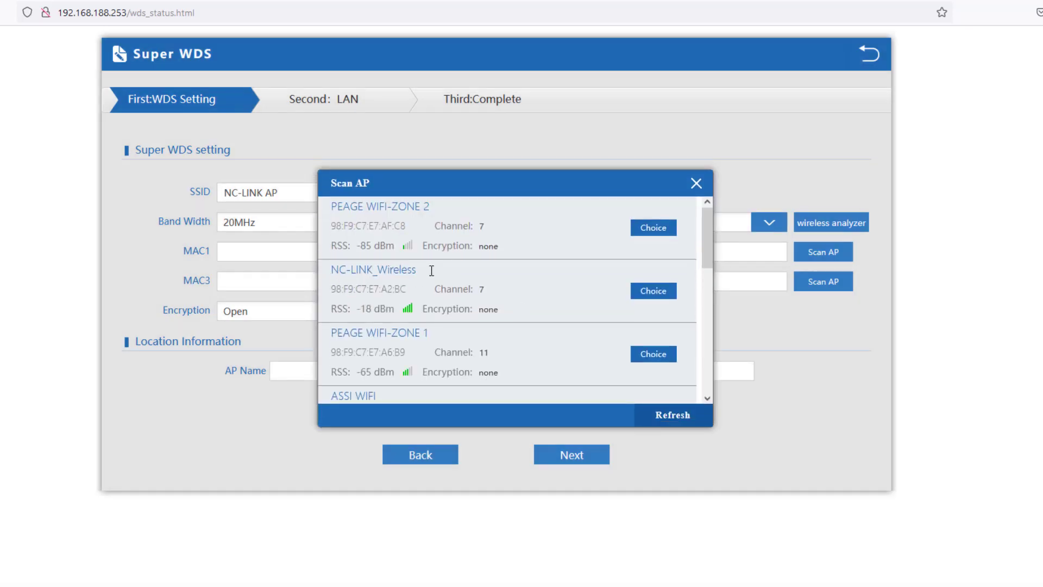
left_click_drag(428, 270, 333, 270)
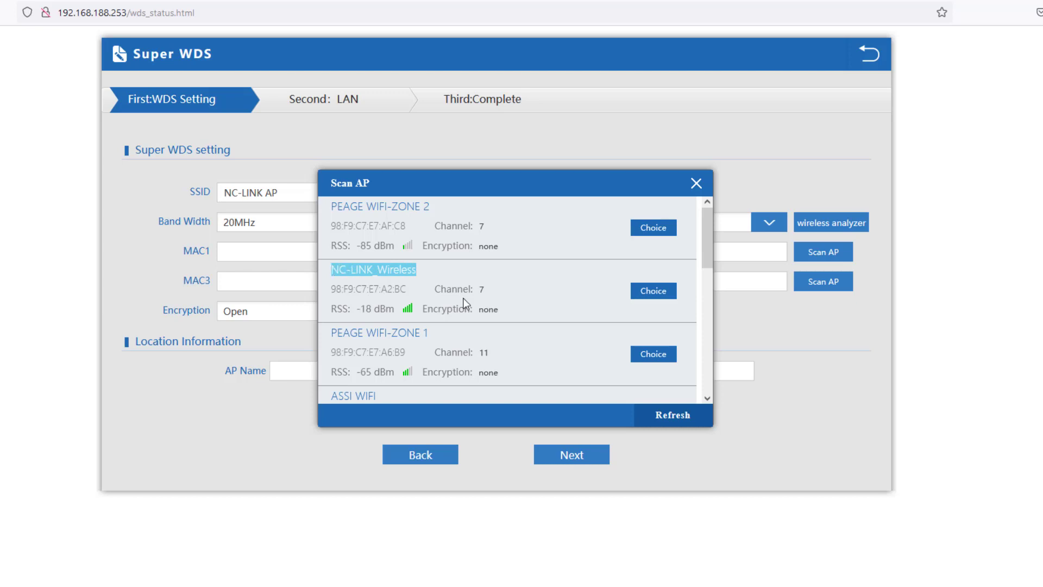
double_click(481, 289)
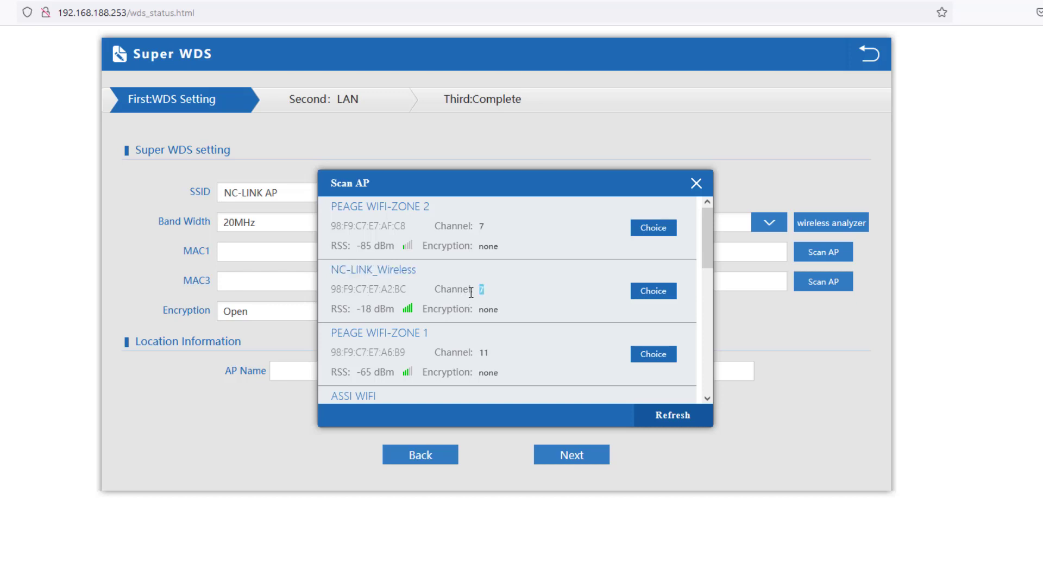
left_click(696, 183)
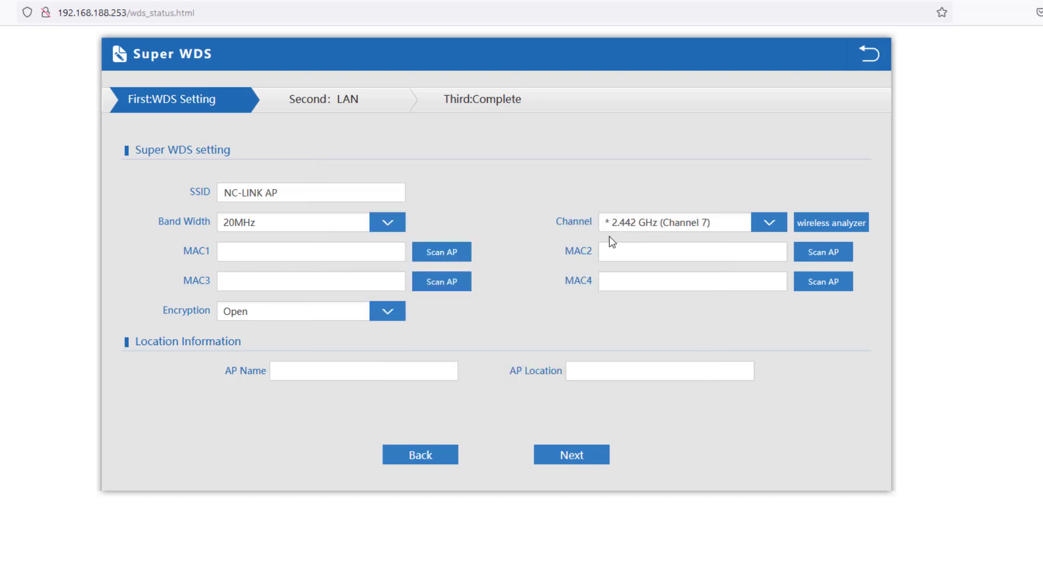
left_click(643, 224)
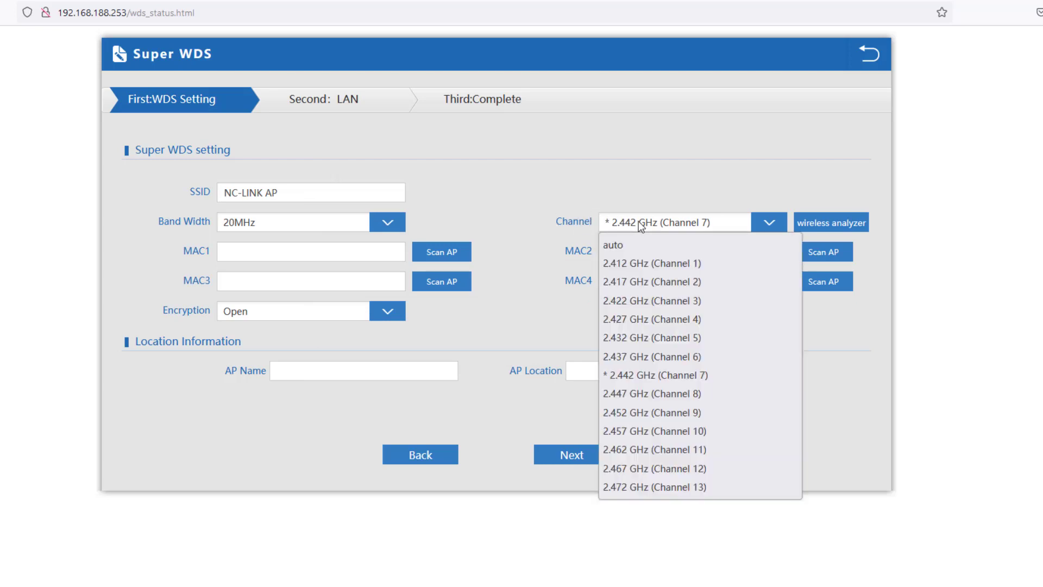
left_click(690, 358)
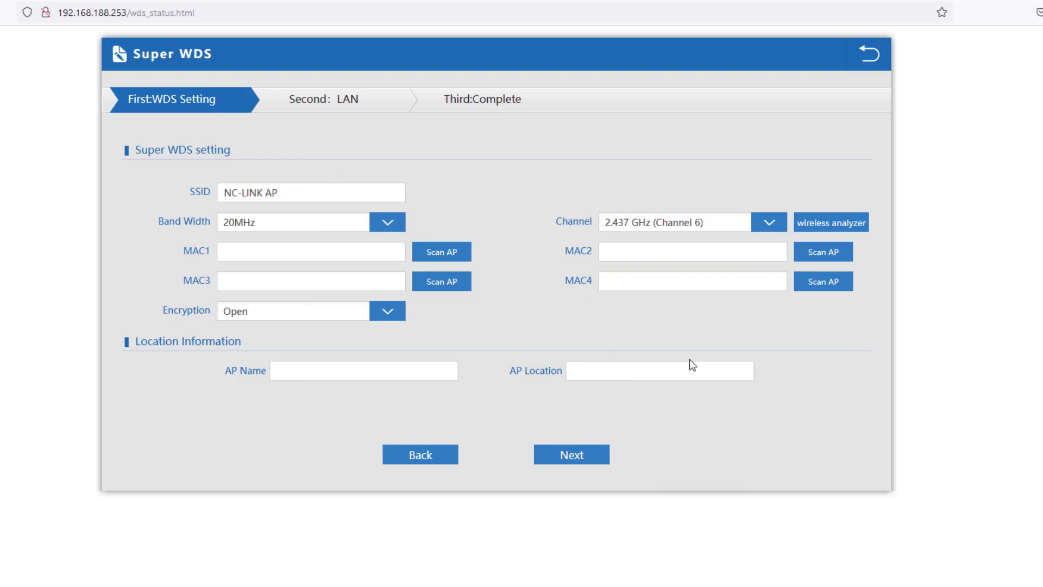
Rescan, pick NC-LINK_Wireless, dismiss the channel mismatch warning, and set 2.442 GHz (Channel 7)
left_click(429, 254)
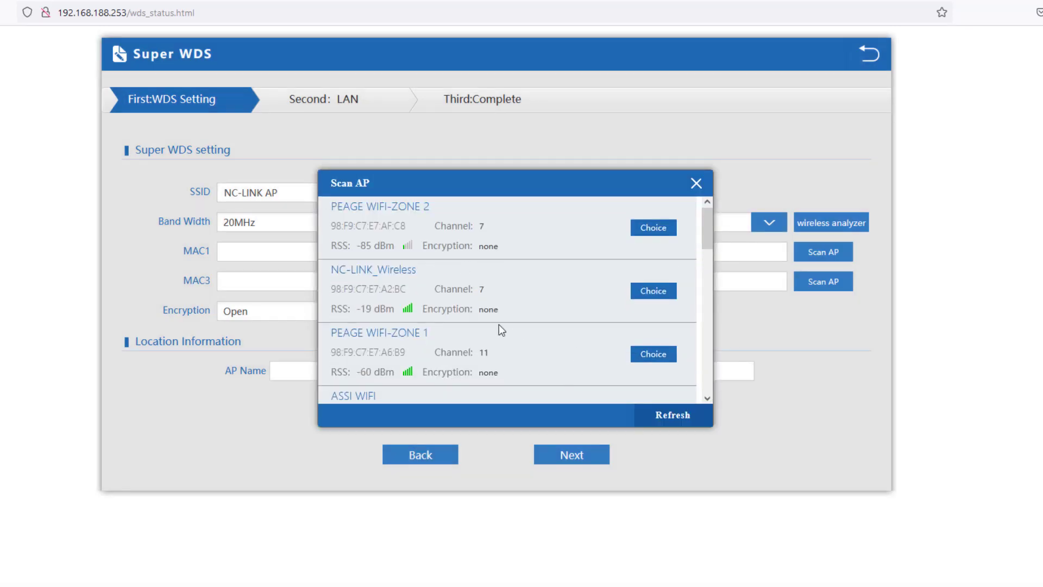
double_click(365, 270)
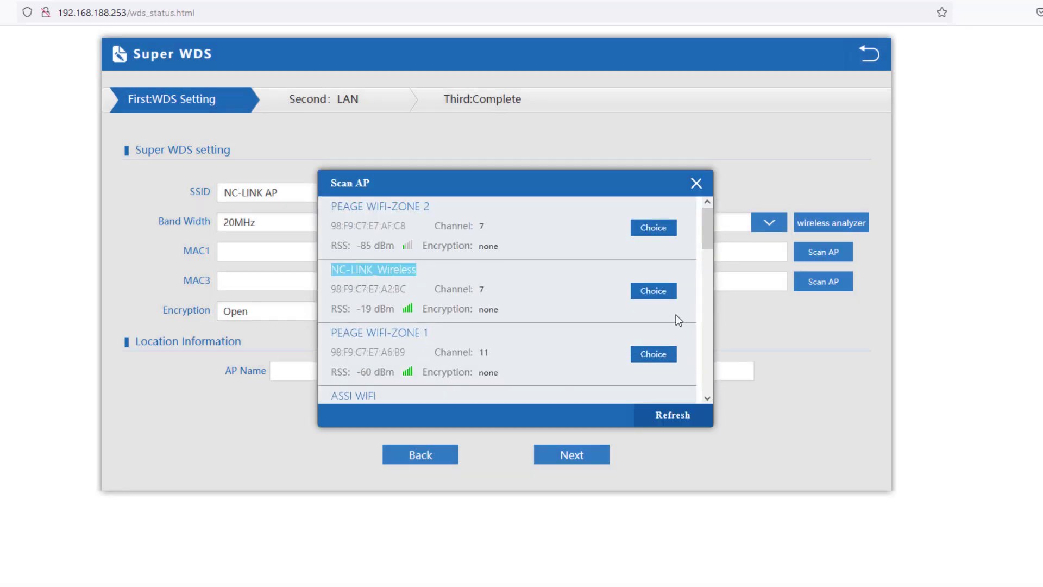
left_click(654, 290)
left_click(606, 382)
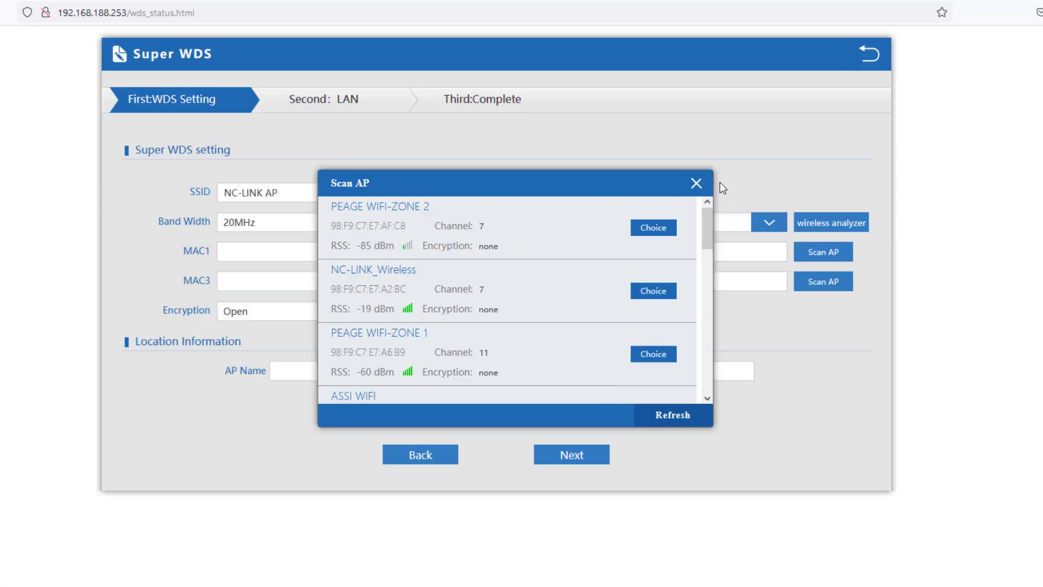
left_click(696, 183)
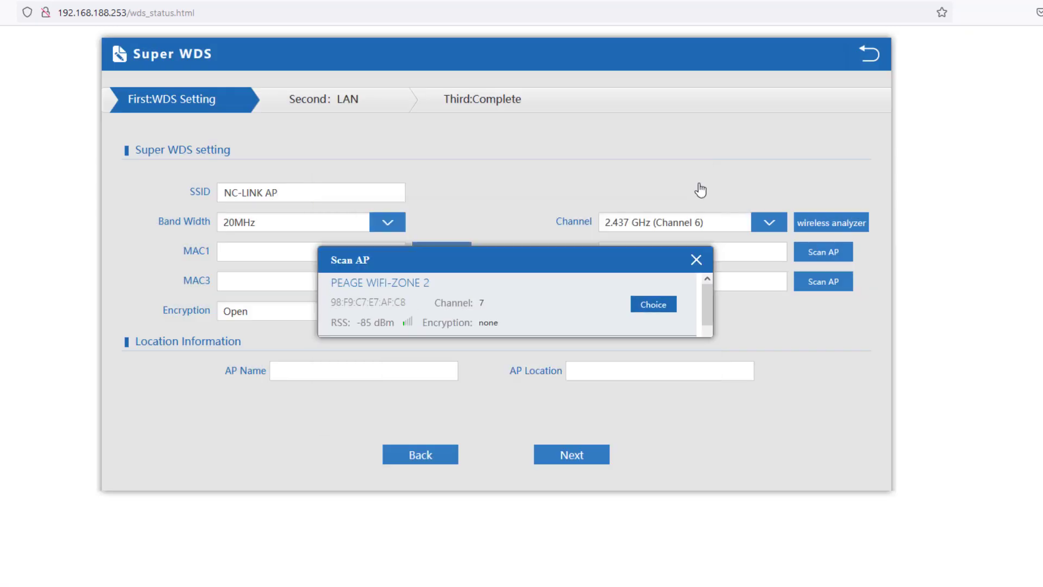
left_click(696, 224)
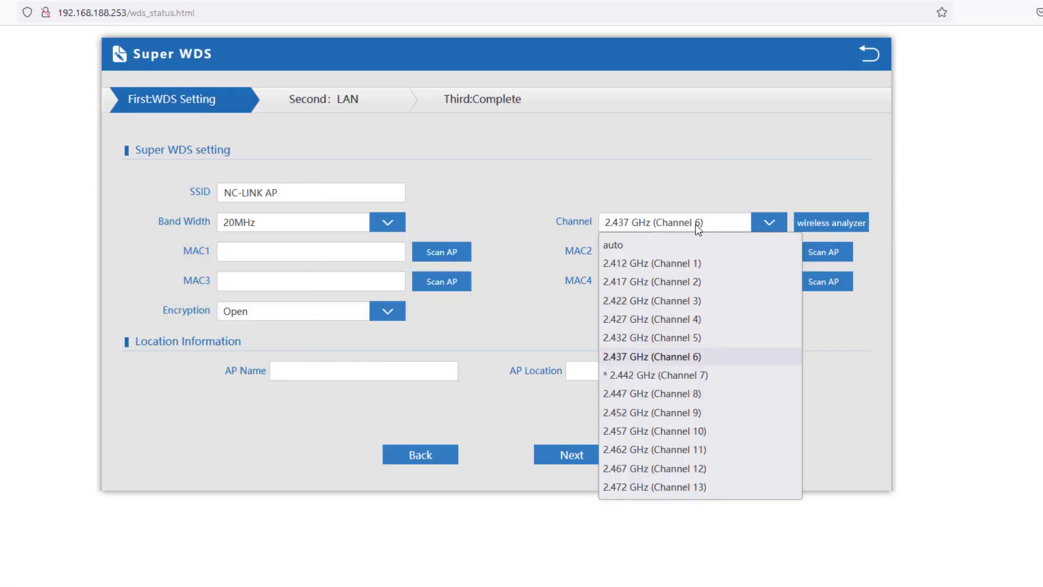
left_click(668, 380)
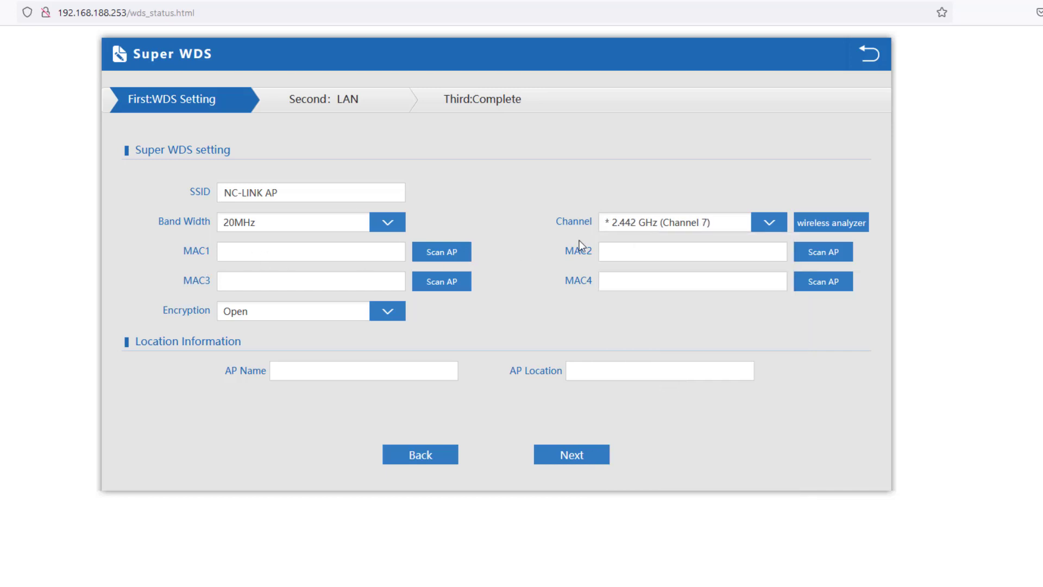
Fill MAC1 with NC-LINK_Wireless's address 98:F9:C7:E7:A2:BC from the Scan AP list
left_click(432, 253)
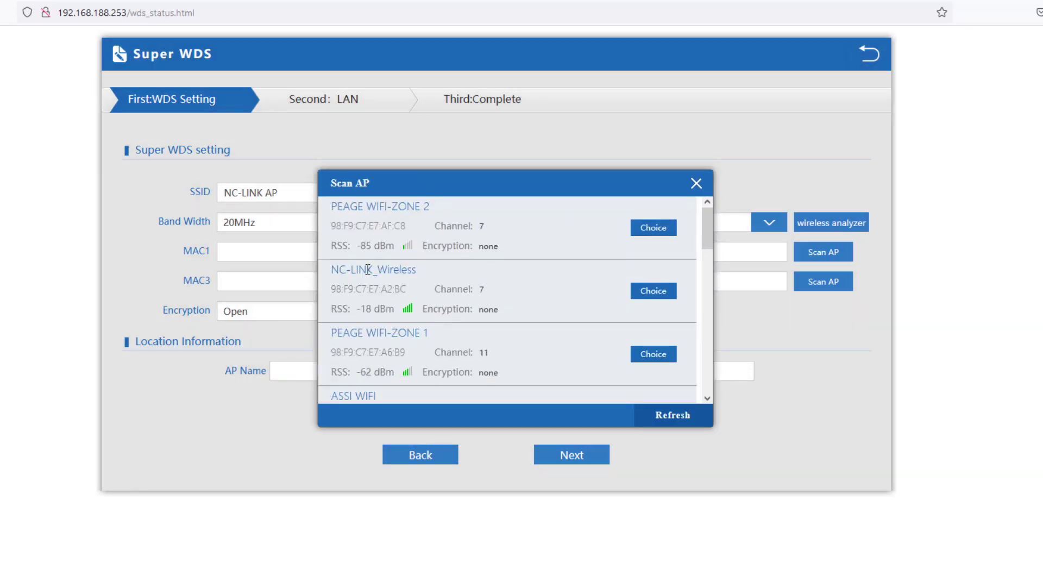
triple_click(368, 269)
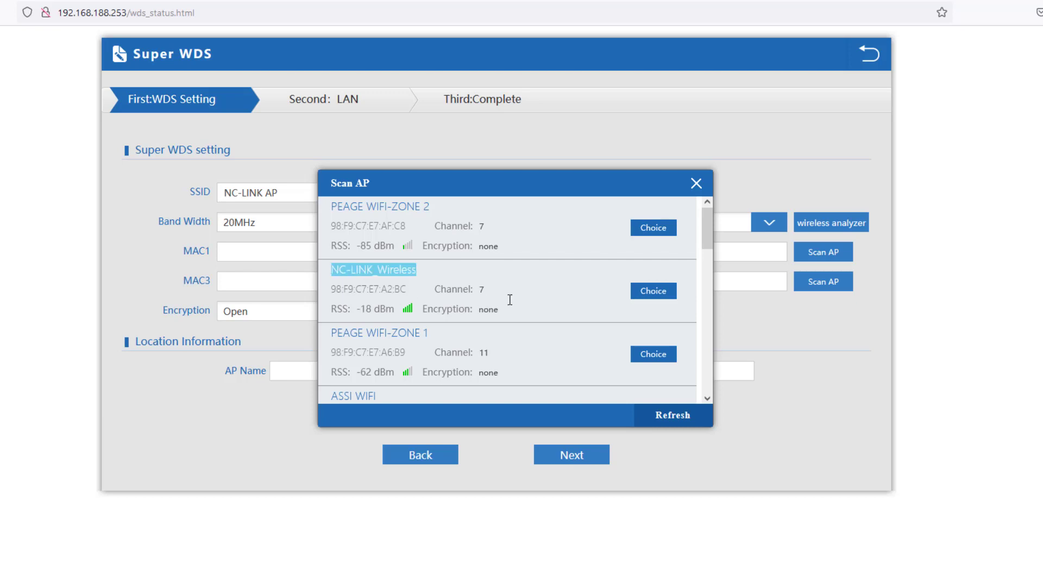
left_click(654, 294)
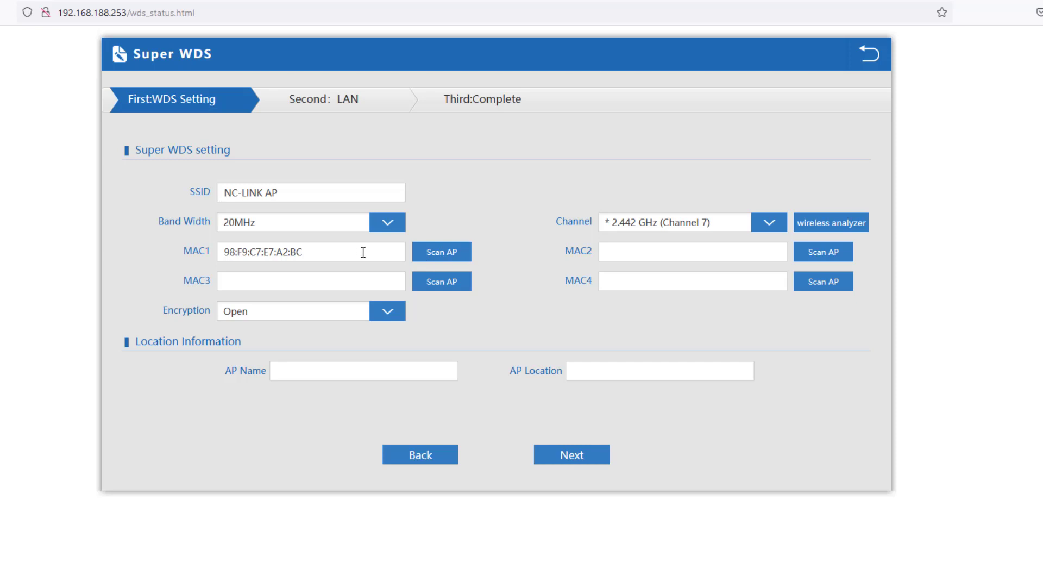
left_click_drag(325, 251, 186, 252)
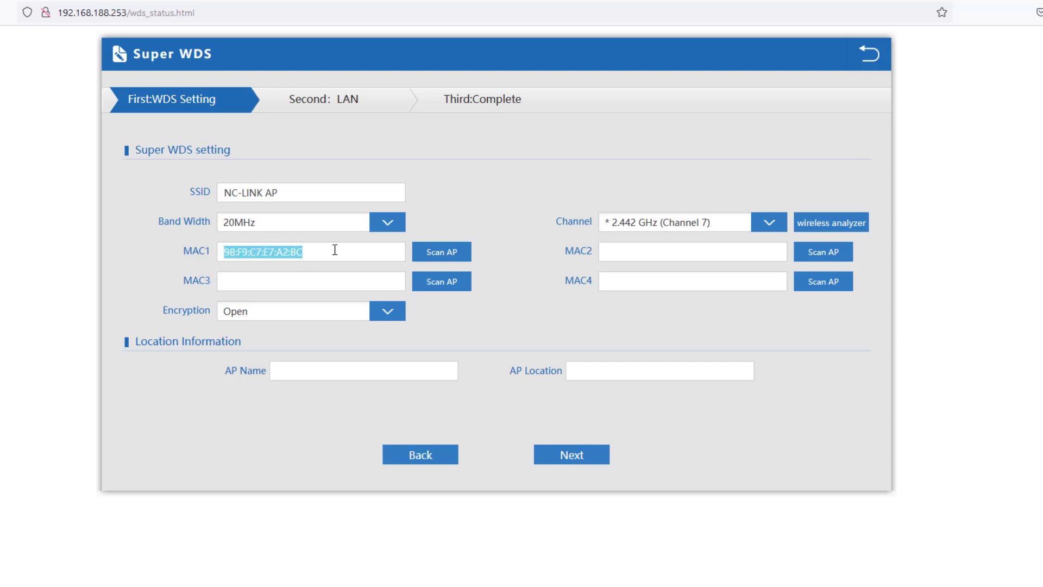
left_click(334, 250)
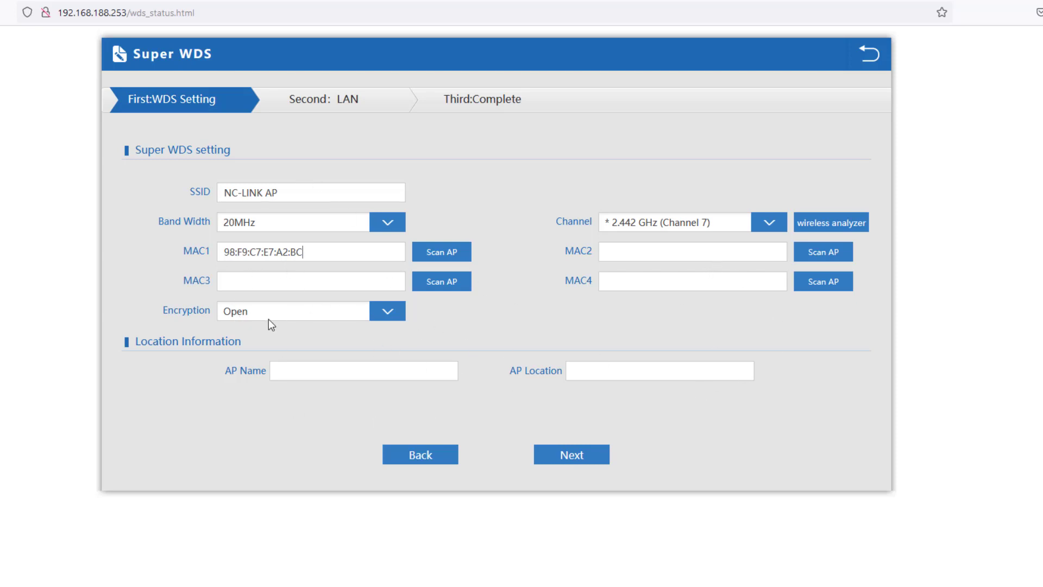
Save the WDS settings, set the LAN access type to Static IP, and finish the wizard
left_click(571, 460)
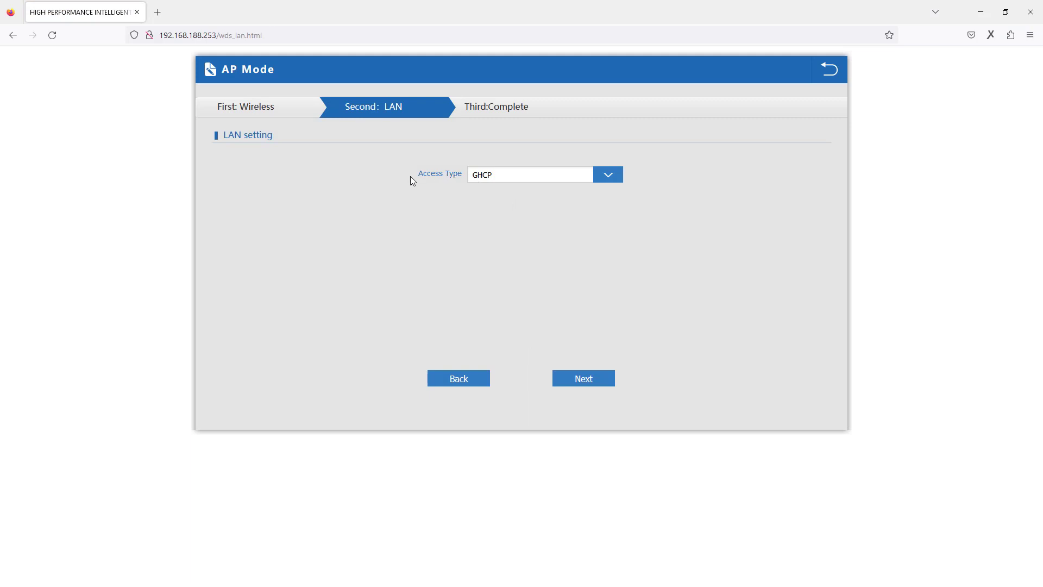
left_click(503, 176)
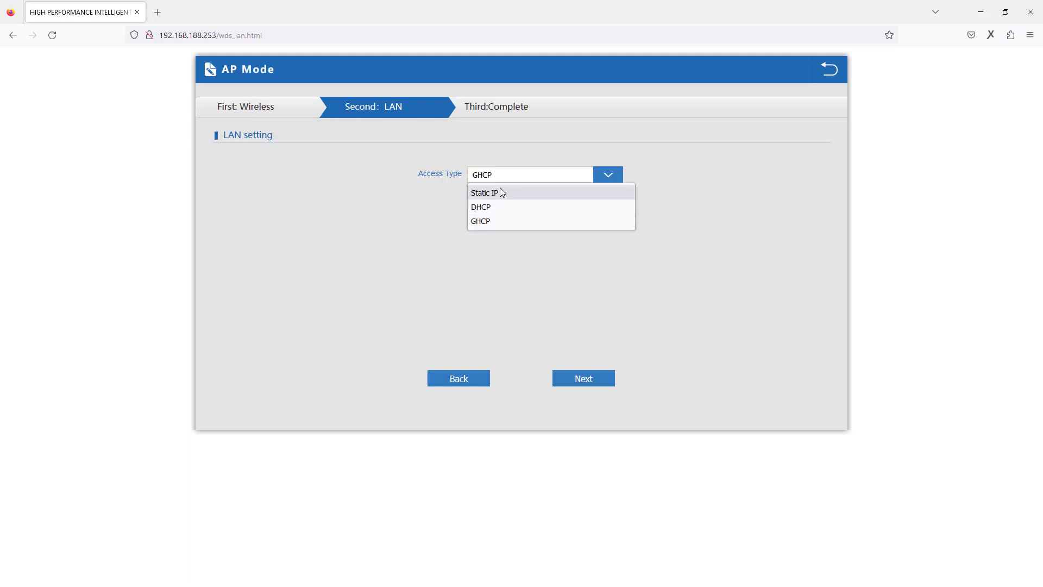
left_click(497, 195)
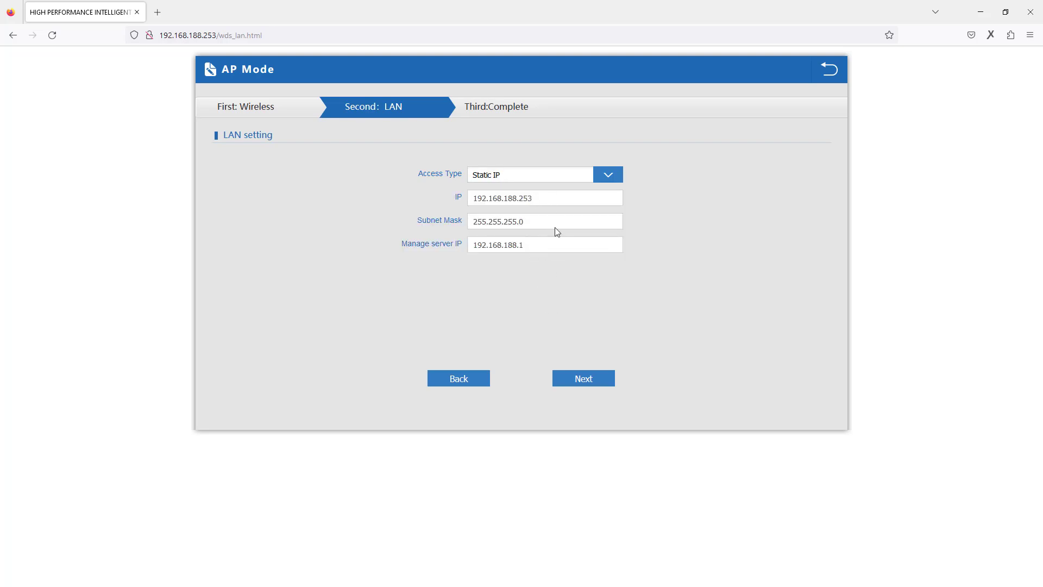
left_click(587, 380)
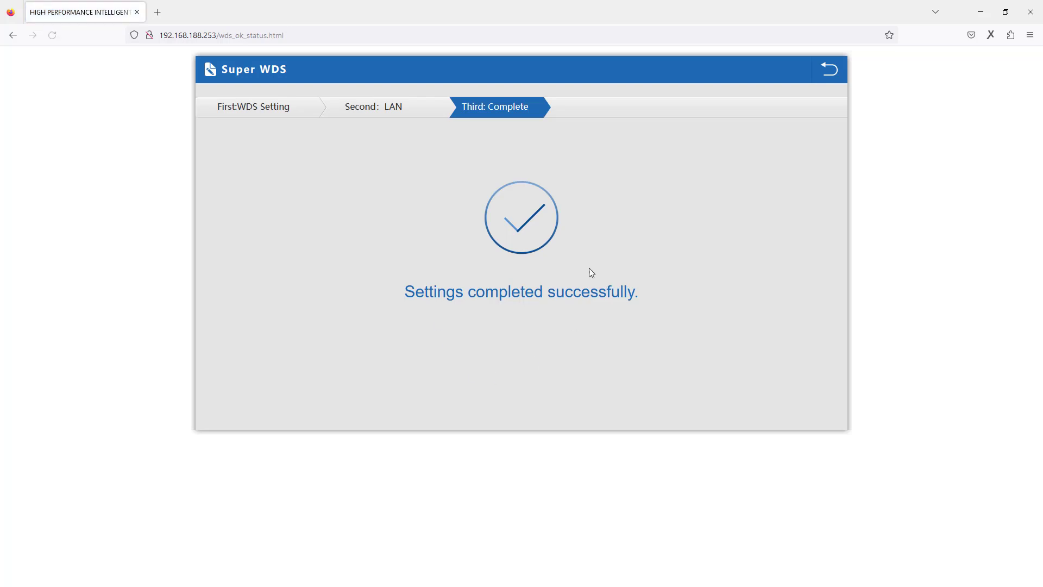
Return to the device and log back in with the admin password
left_click(830, 70)
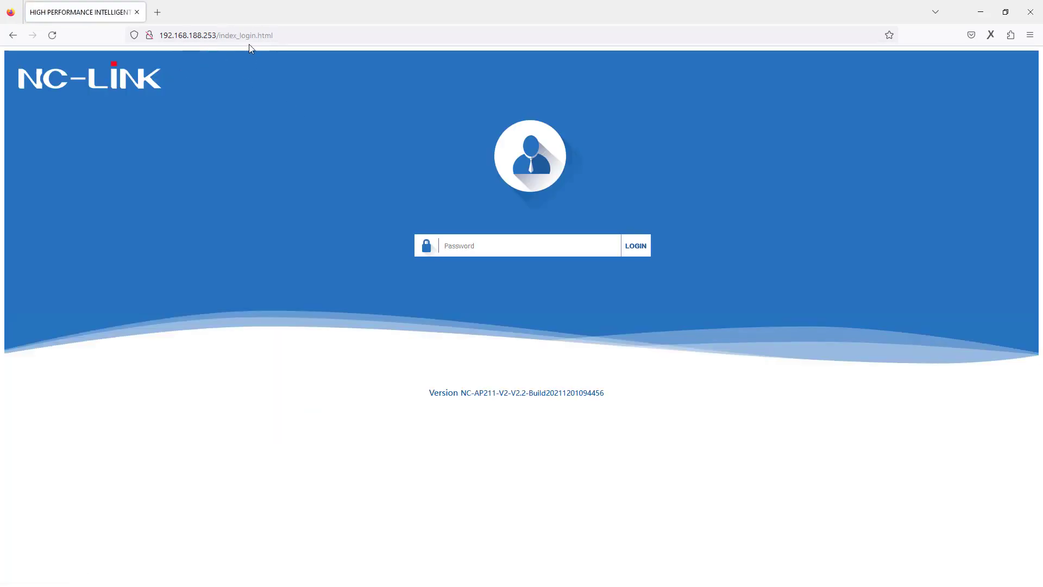
left_click(462, 239)
type("adm")
left_click(639, 246)
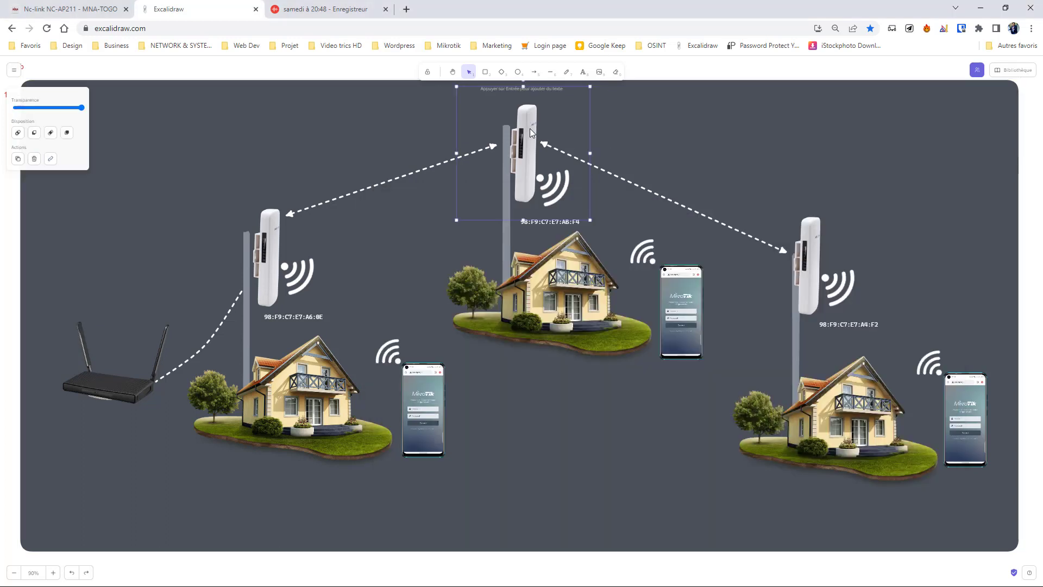
Check the left and top antenna groups in the diagram, then bring Firefox back maximized
left_click(270, 220)
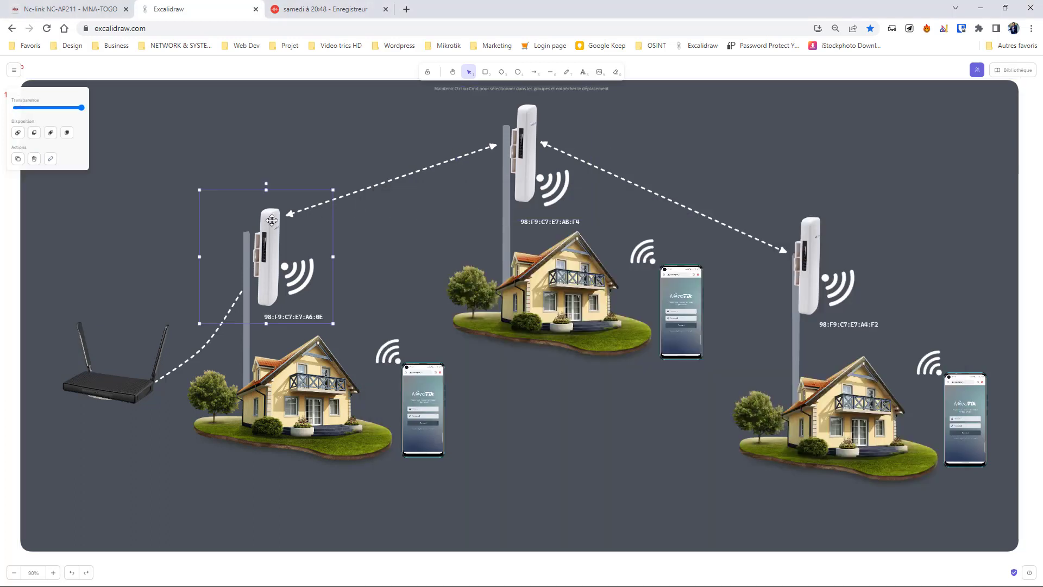
left_click(526, 151)
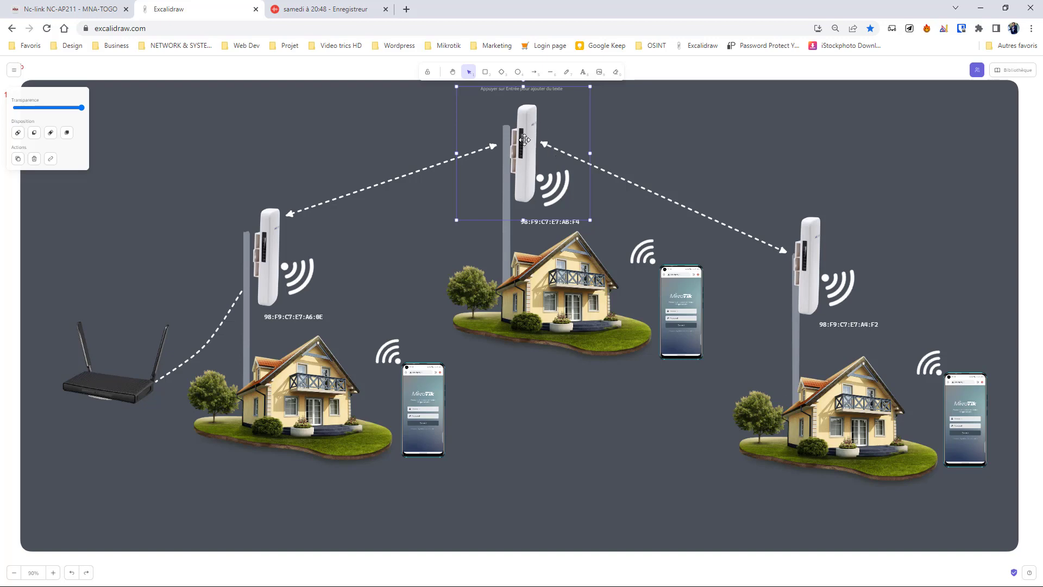
left_click(269, 240)
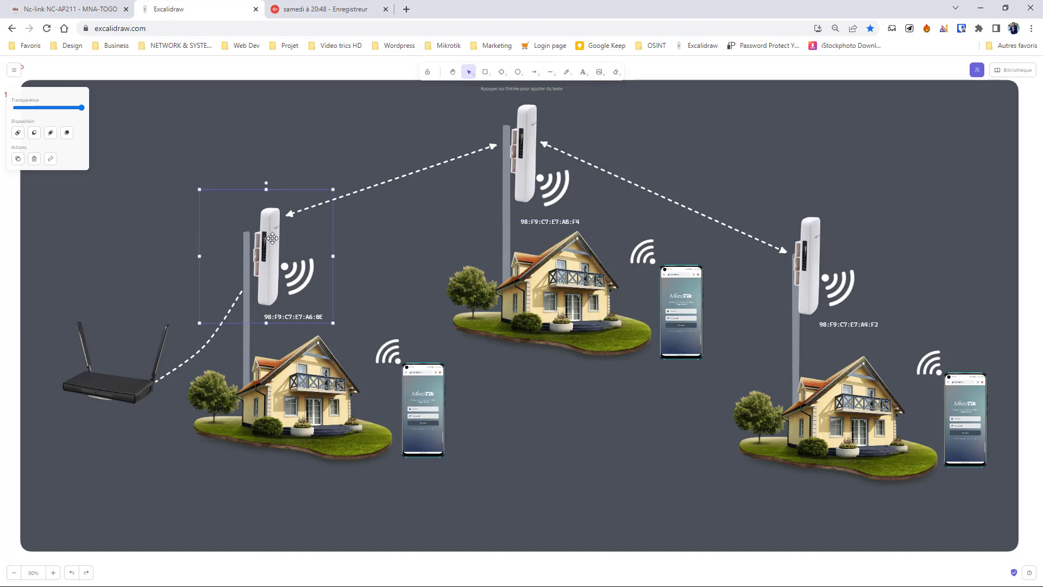
key("alt+Tab")
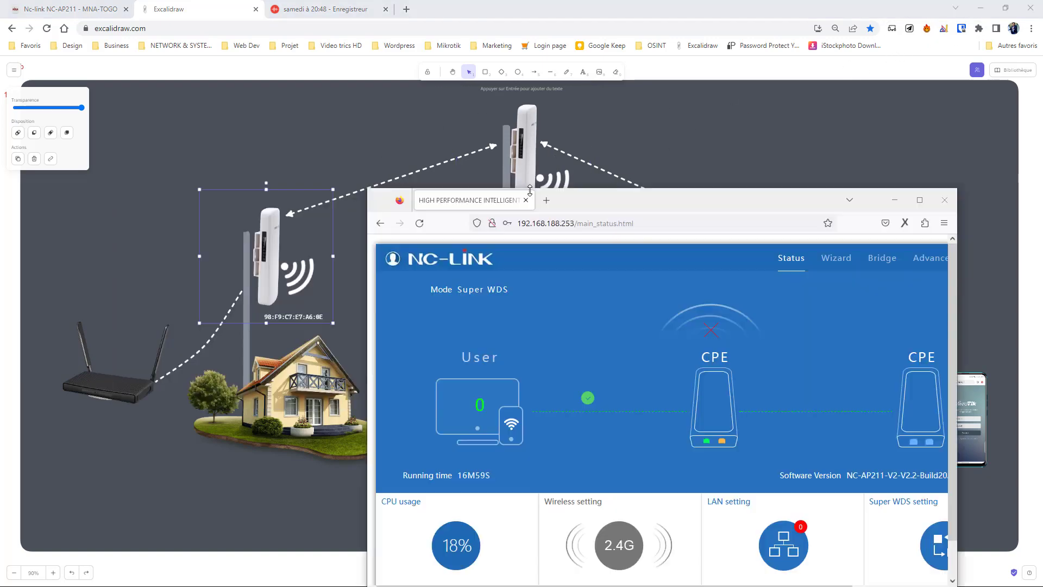
double_click(609, 210)
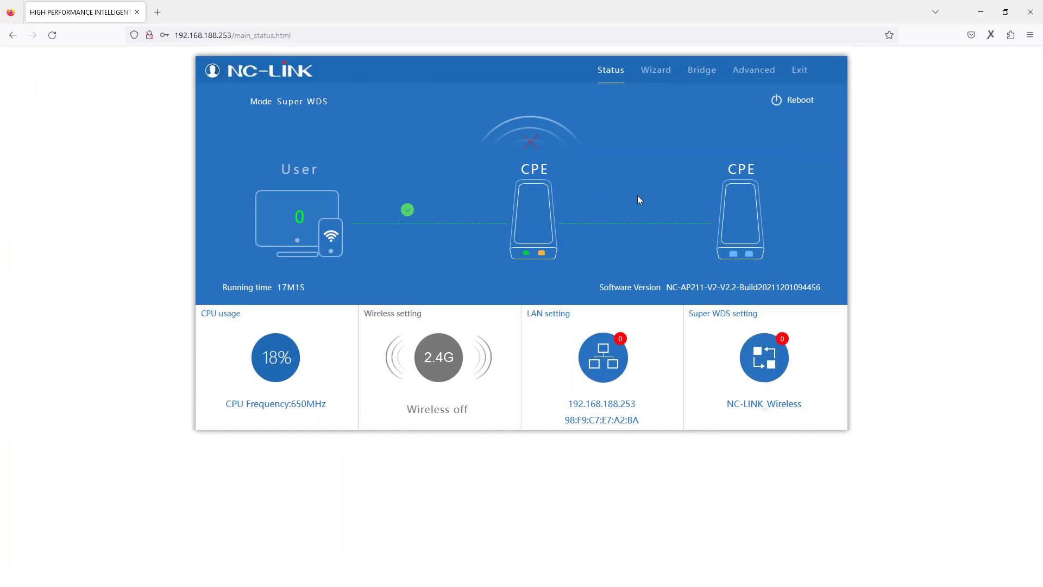
Reopen the Wizard, choose Super WDS again, and delete 'Wireless' from the SSID
left_click(656, 74)
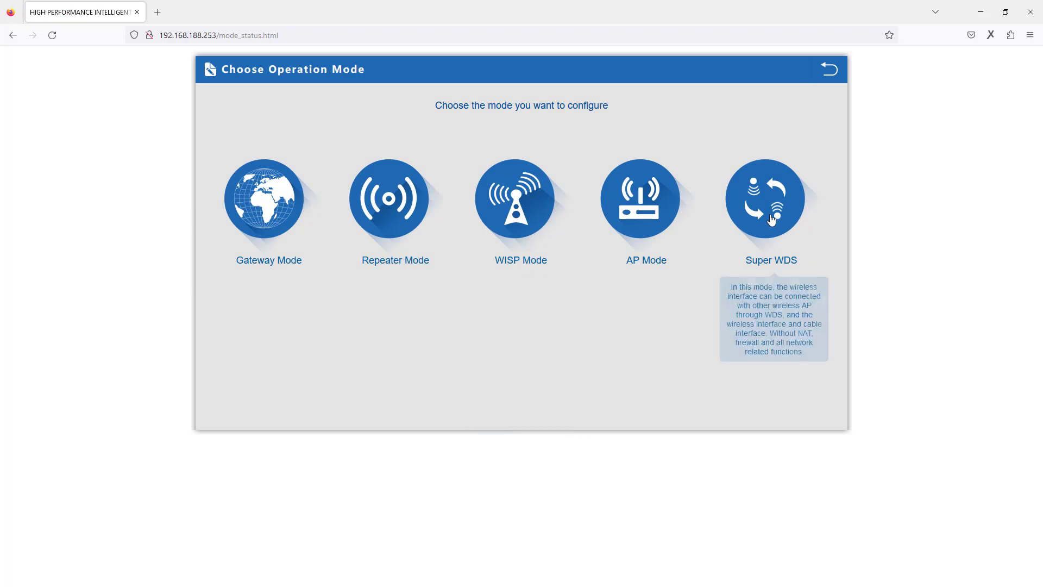
left_click(772, 218)
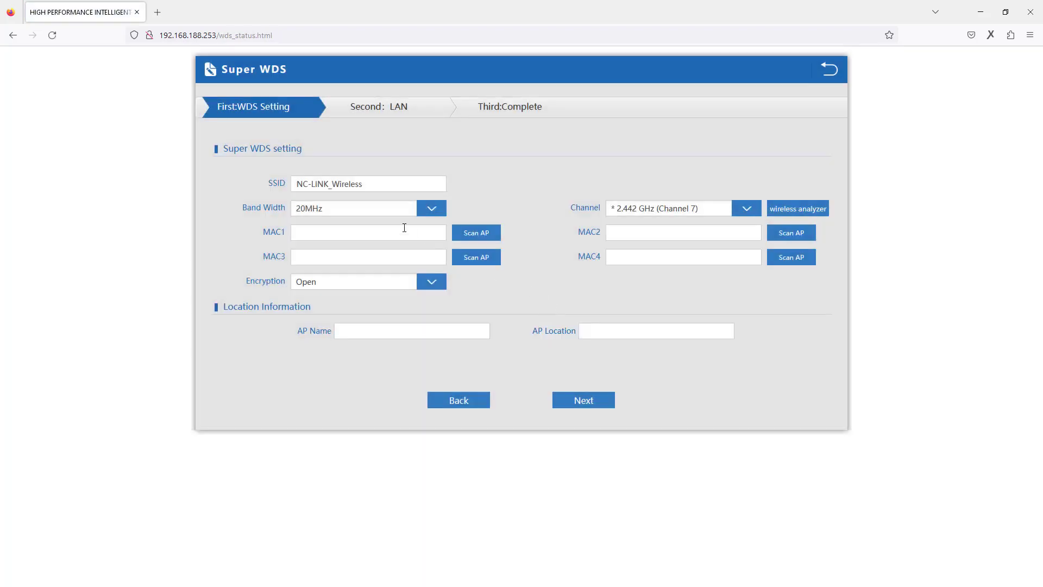
double_click(362, 185)
key("BackSpace")
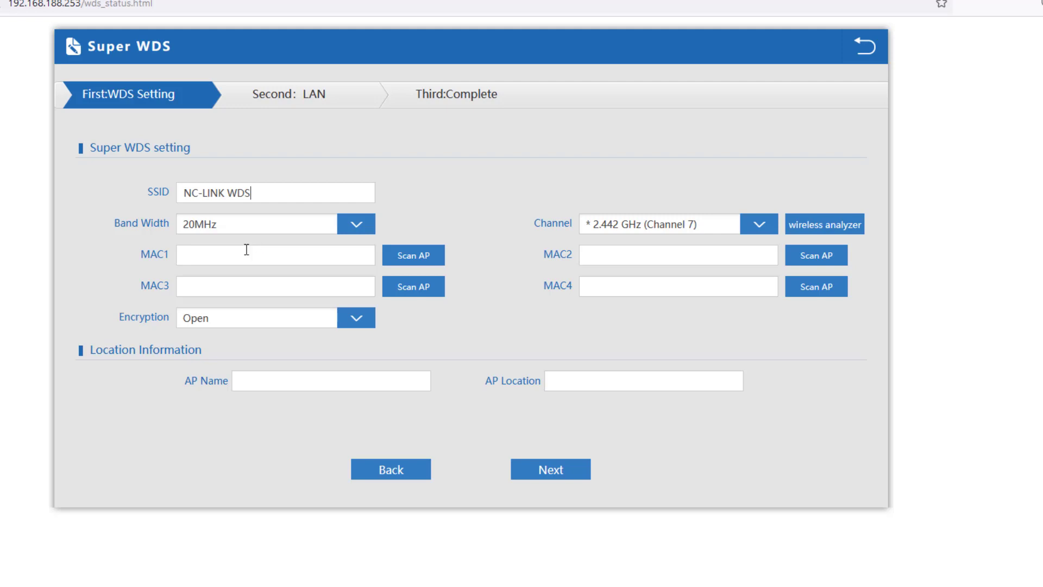
Keep Channel 7 and fill MAC1 with NC-LINK AP's scanned address 98:F9:C7:E7:AB:F6
left_click(621, 222)
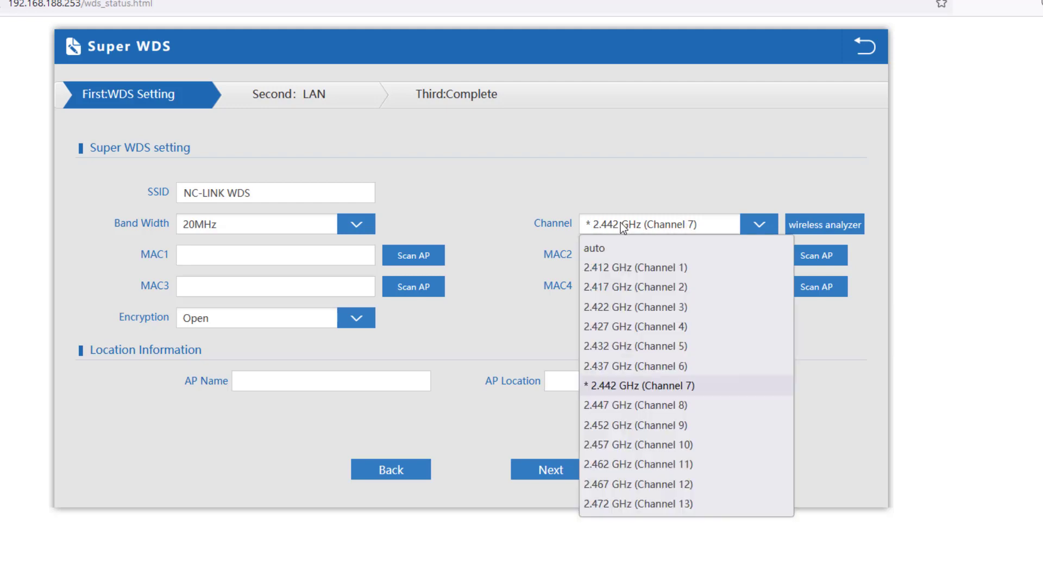
left_click(587, 226)
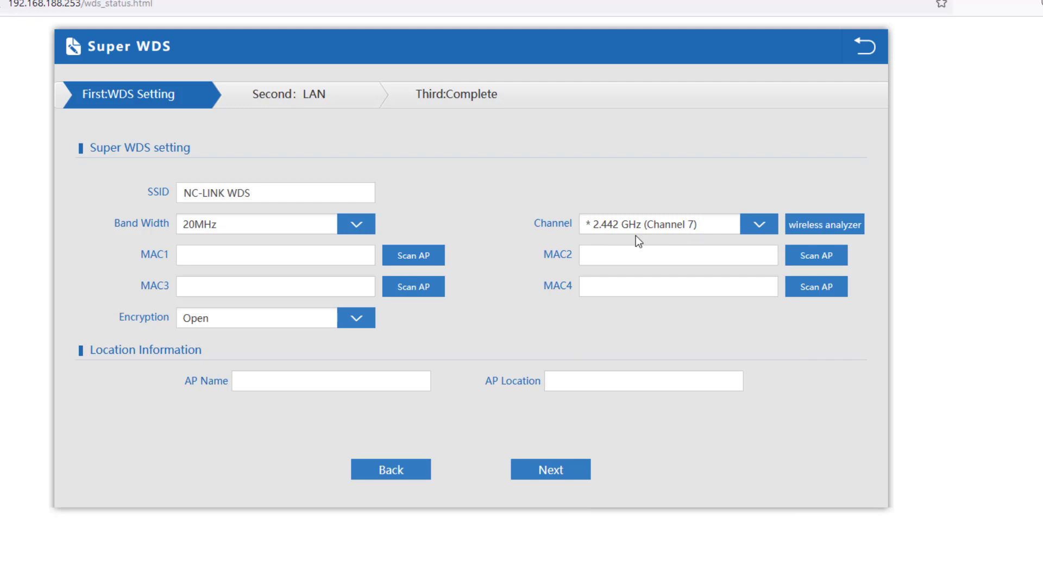
left_click(414, 265)
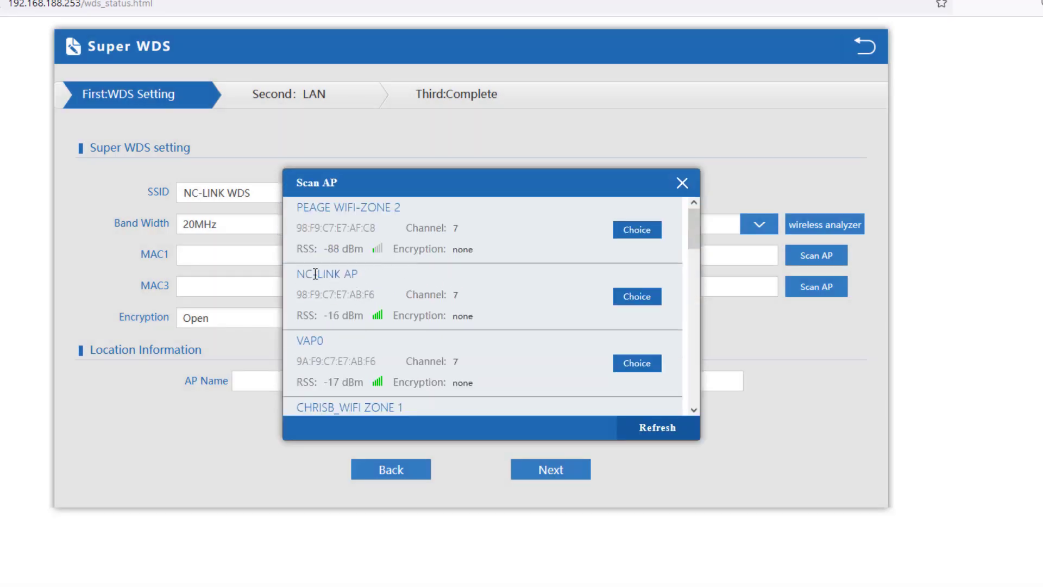
triple_click(316, 274)
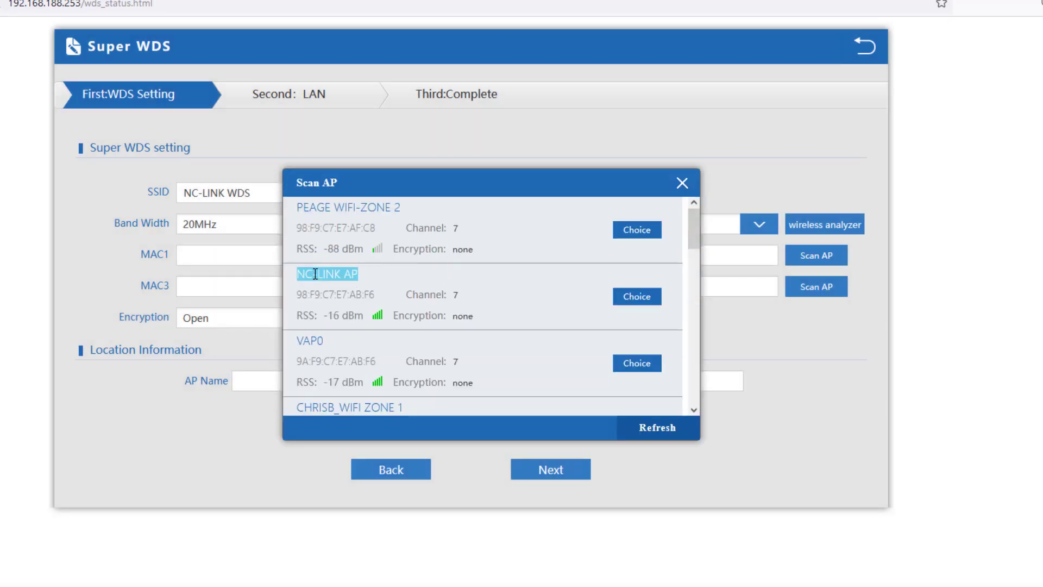
left_click(637, 300)
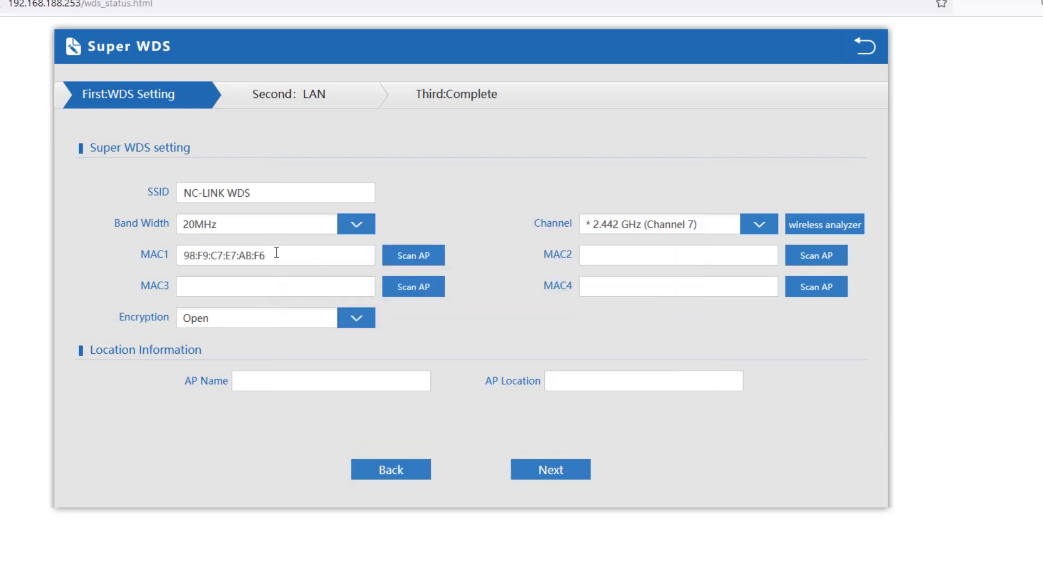
left_click_drag(283, 254, 123, 254)
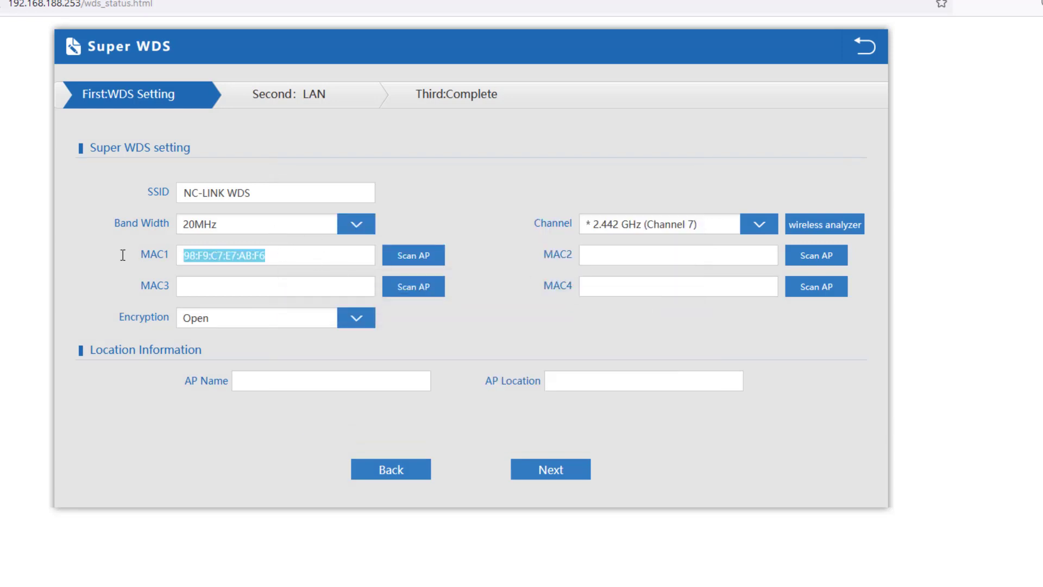
left_click(281, 260)
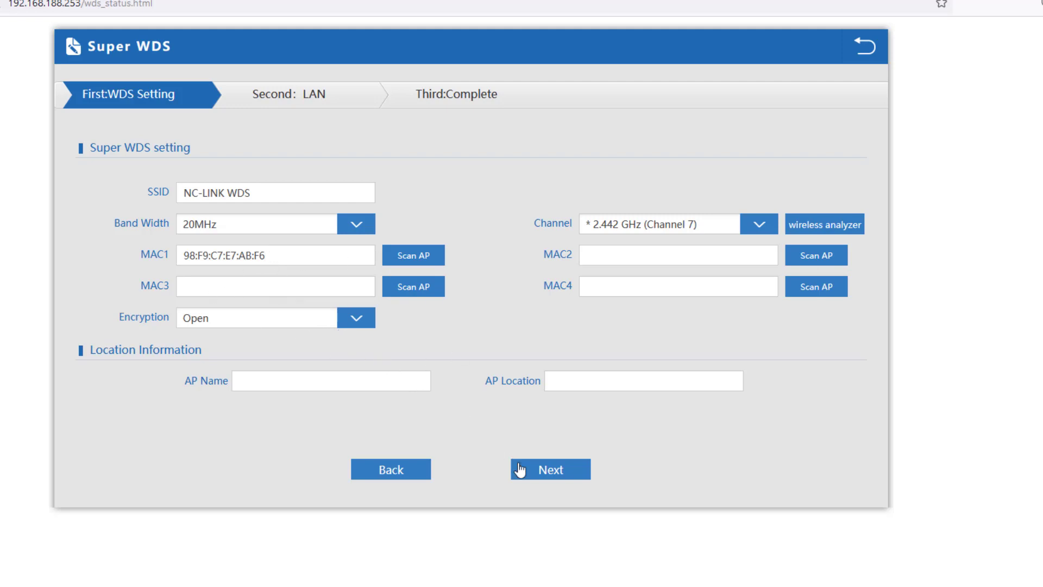
Save the WDS settings, then set the LAN to Static IP 192.168.188.253 and finish the wizard
left_click(550, 476)
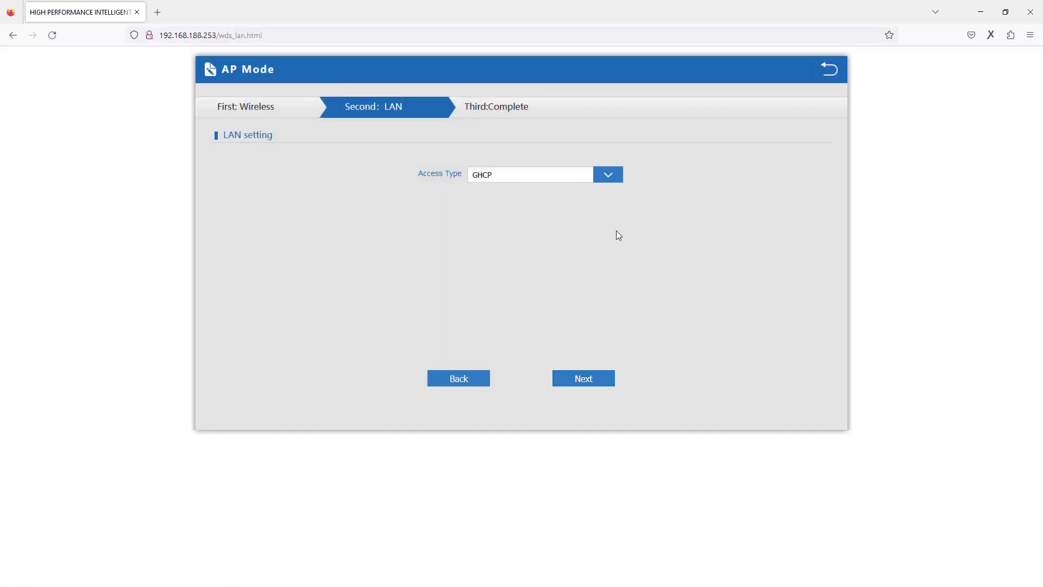
left_click(608, 179)
left_click(527, 197)
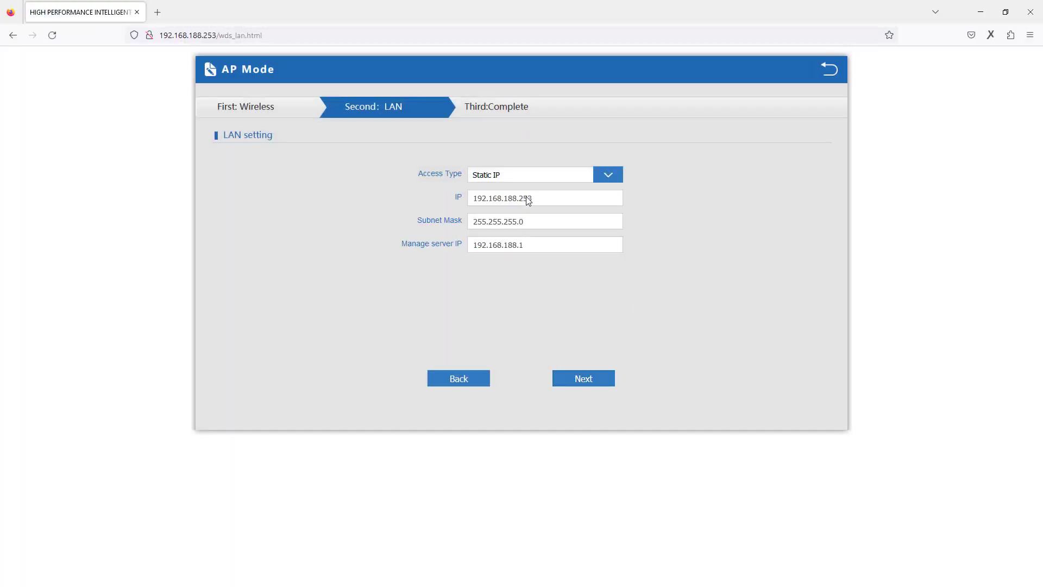
left_click(635, 196)
left_click(579, 377)
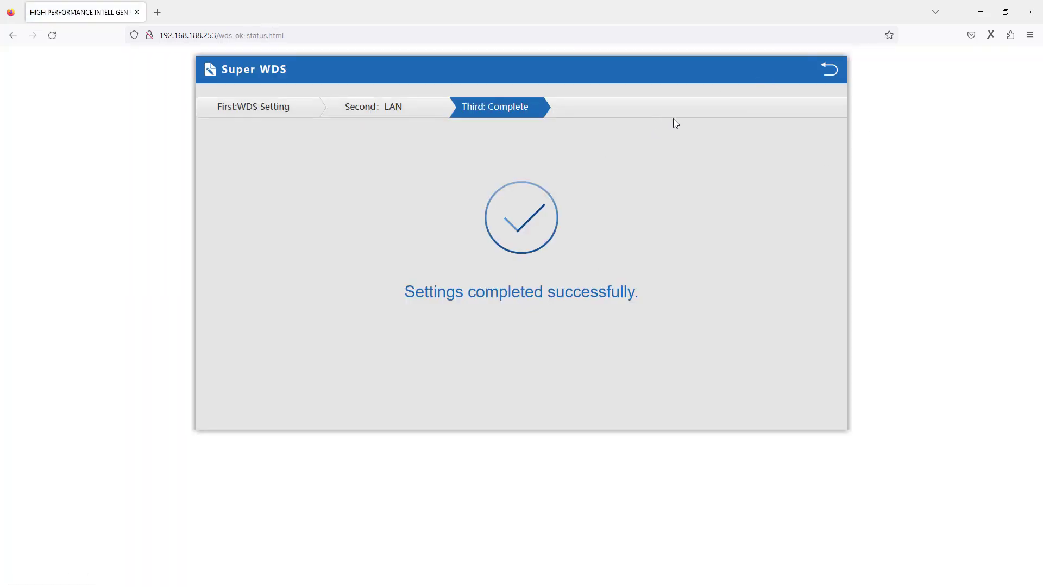
Log back in to the router status page with the admin password, then shrink the browser window
left_click(828, 78)
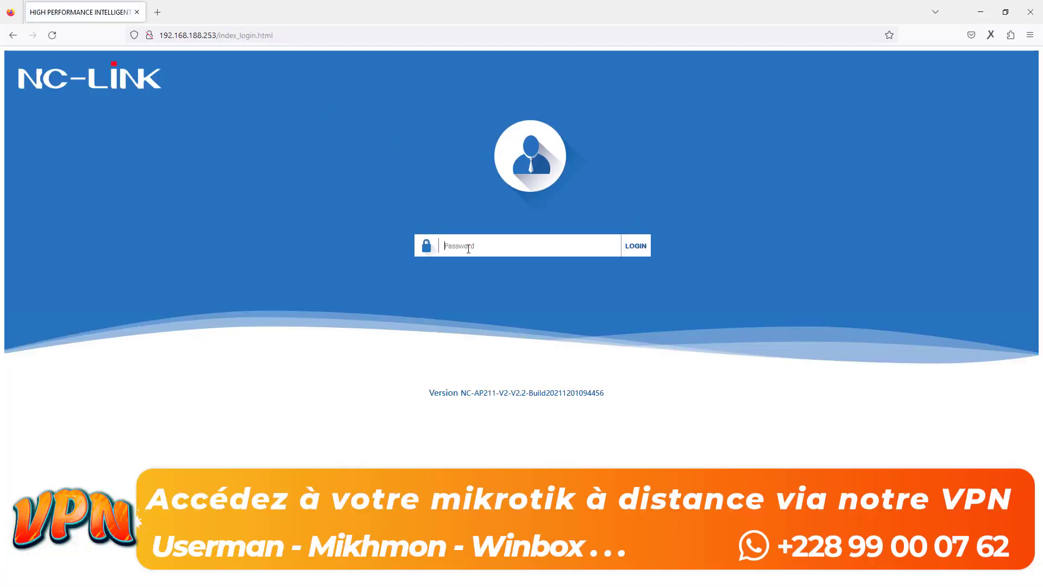
left_click(473, 245)
type("•••")
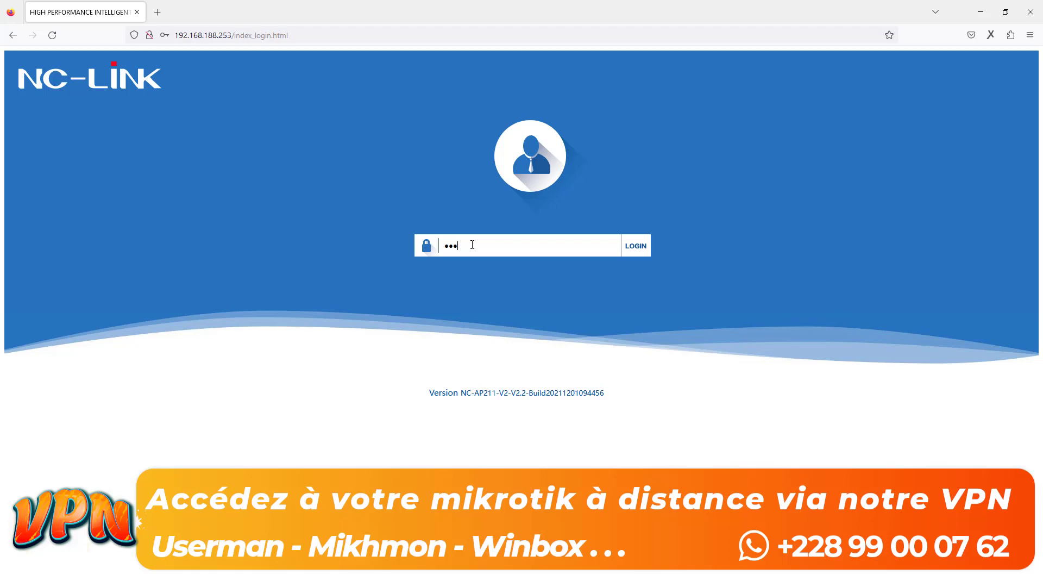
type("•")
left_click(621, 255)
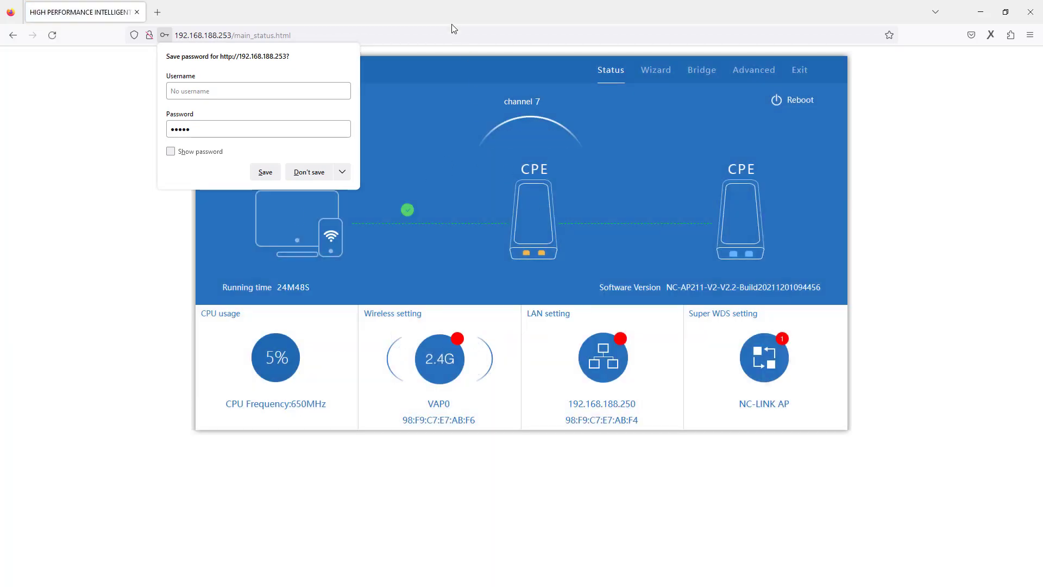
left_click_drag(452, 15, 577, 389)
Select the left and middle antenna images in the diagram, then bring back the NC-LINK status window
left_click(419, 142)
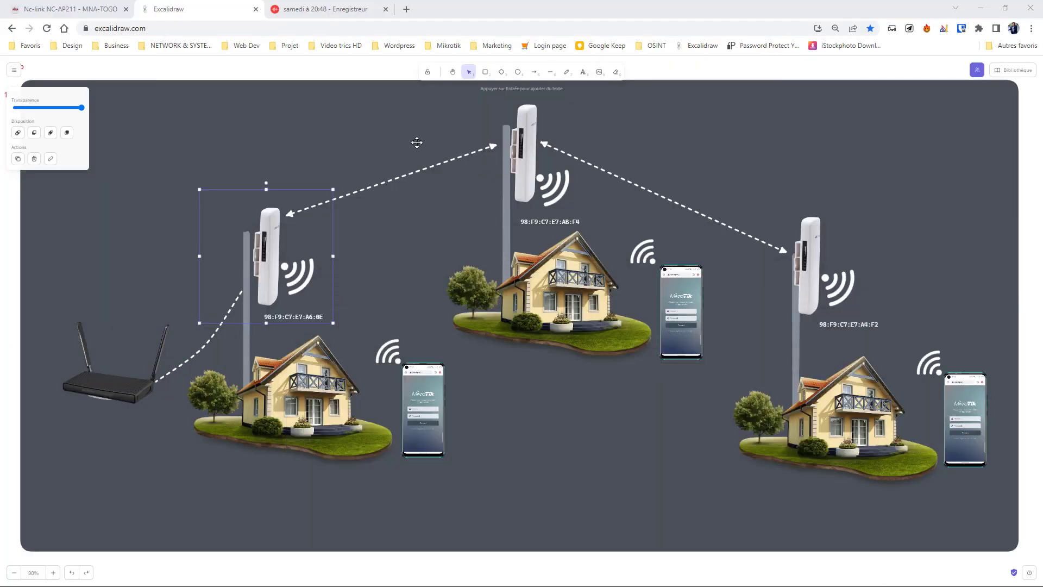
left_click(265, 239)
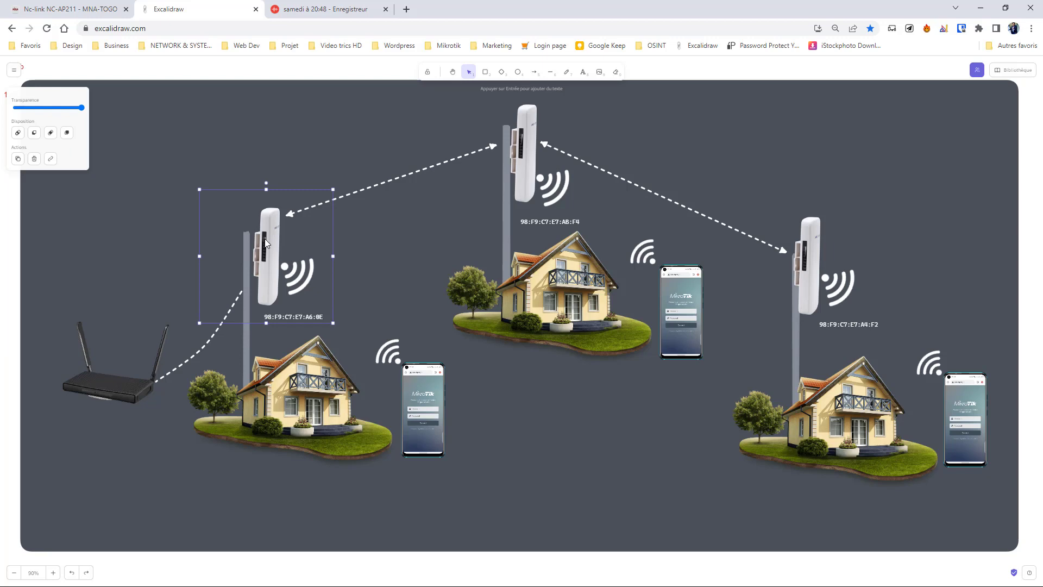
left_click(530, 136)
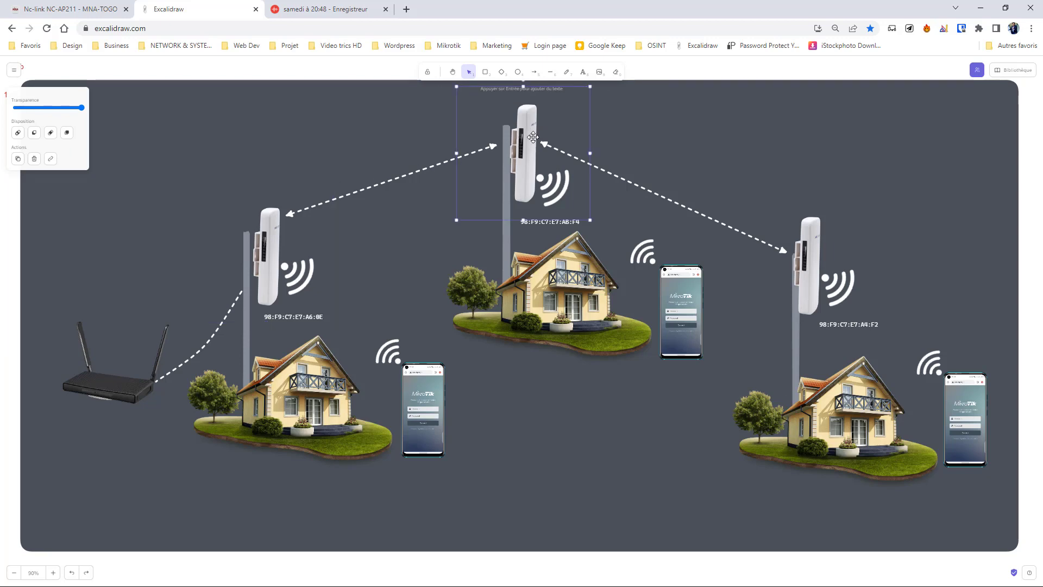
left_click(267, 241)
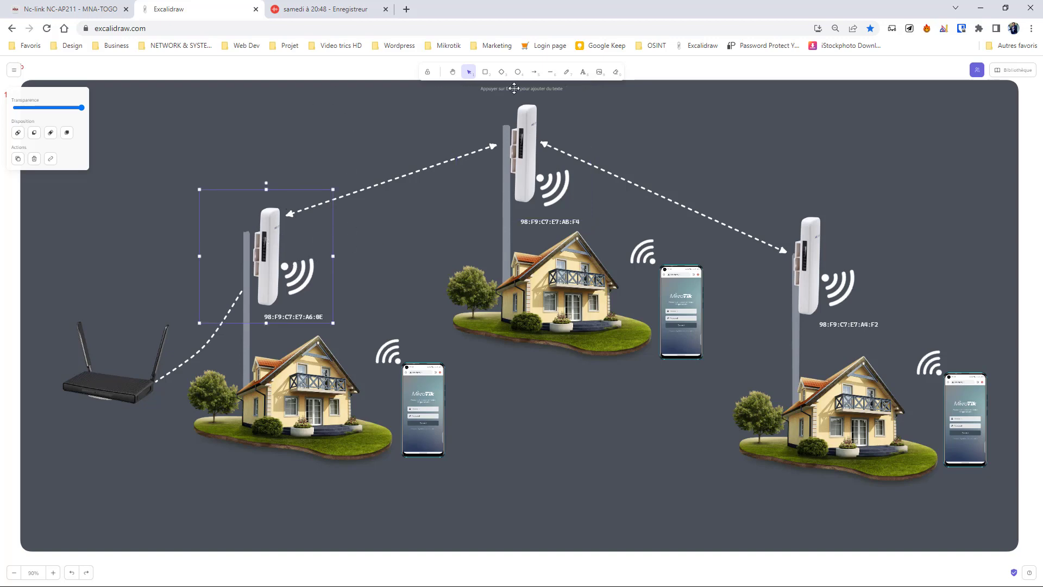
key("super")
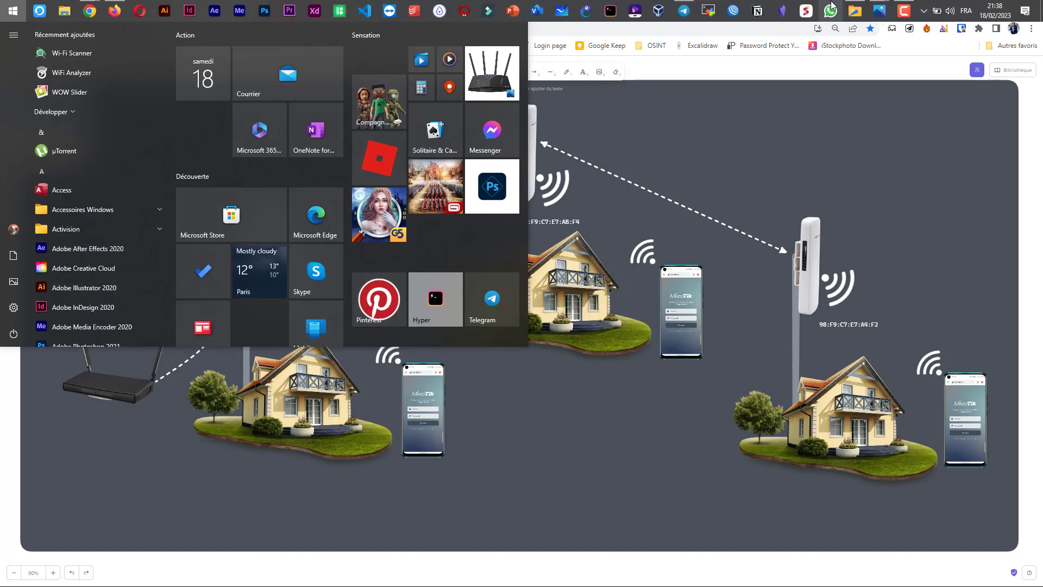
left_click(115, 5)
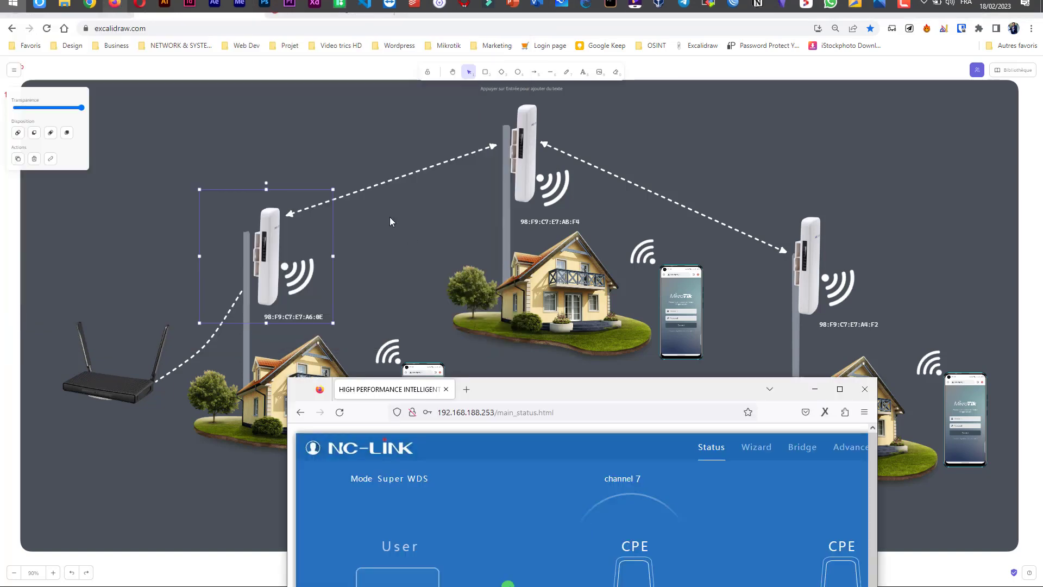
Maximize the router window and review the Virtual AP settings, including the VAP0 network name
double_click(504, 385)
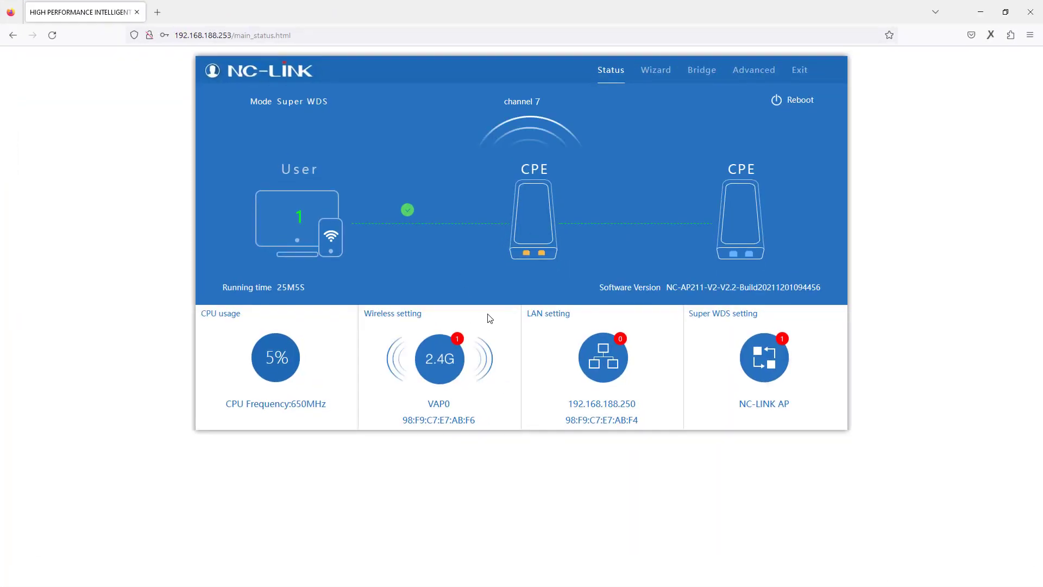
left_click(752, 75)
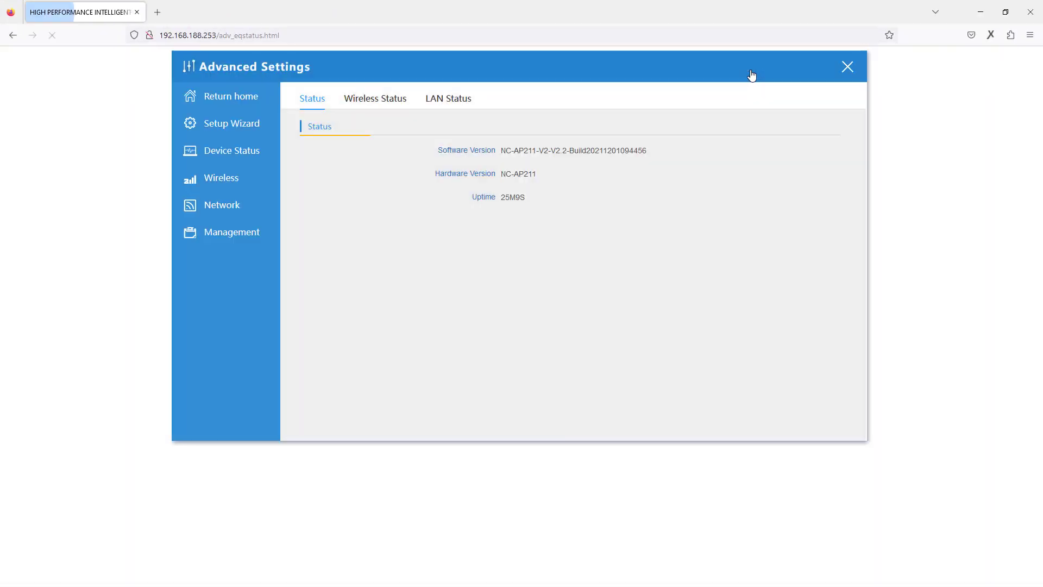
left_click(231, 183)
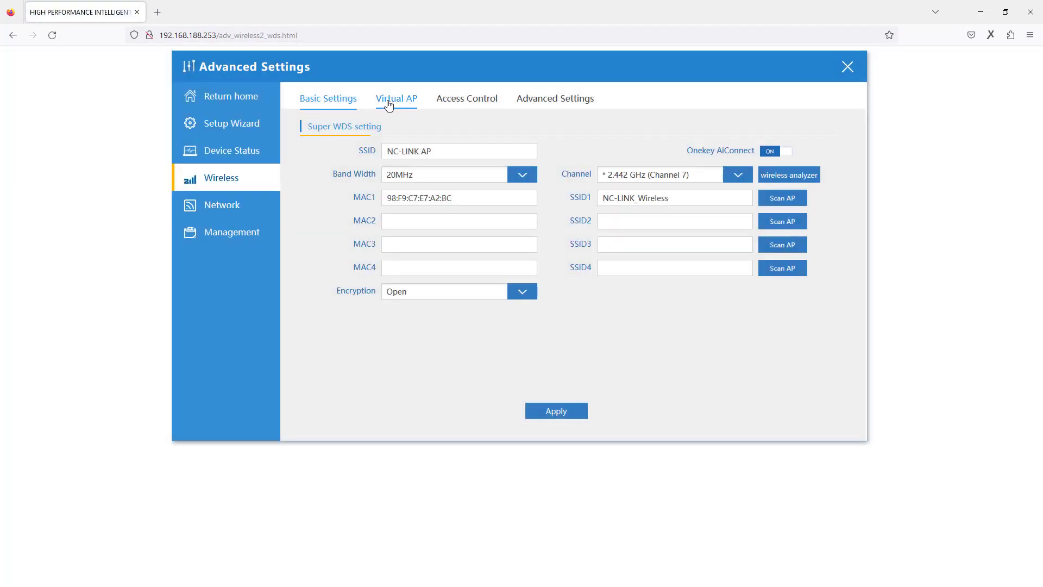
left_click(414, 103)
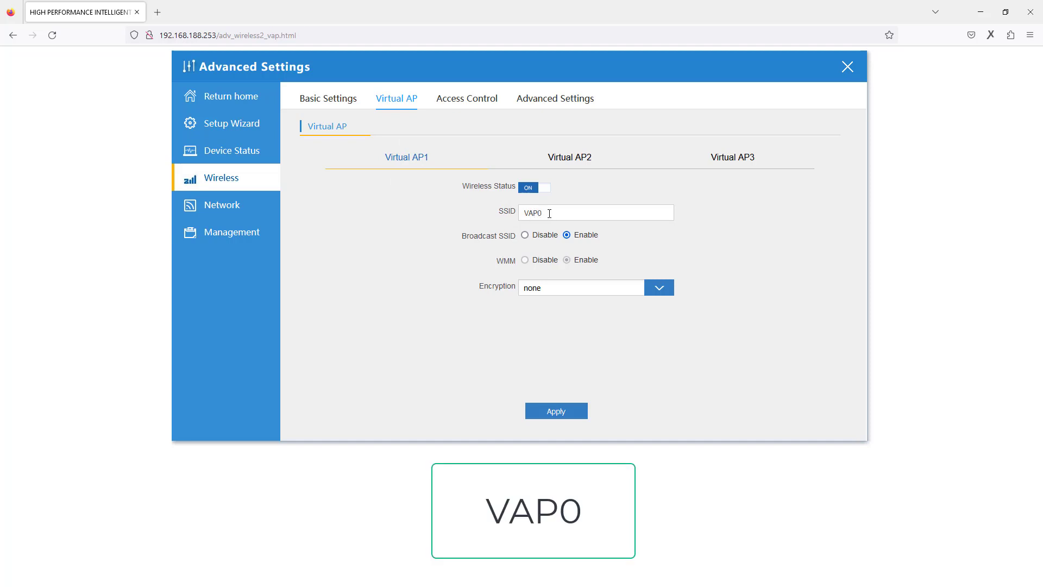
left_click_drag(551, 214, 458, 212)
Check the Management User password form, close Advanced Settings and minimize the router window
left_click(257, 234)
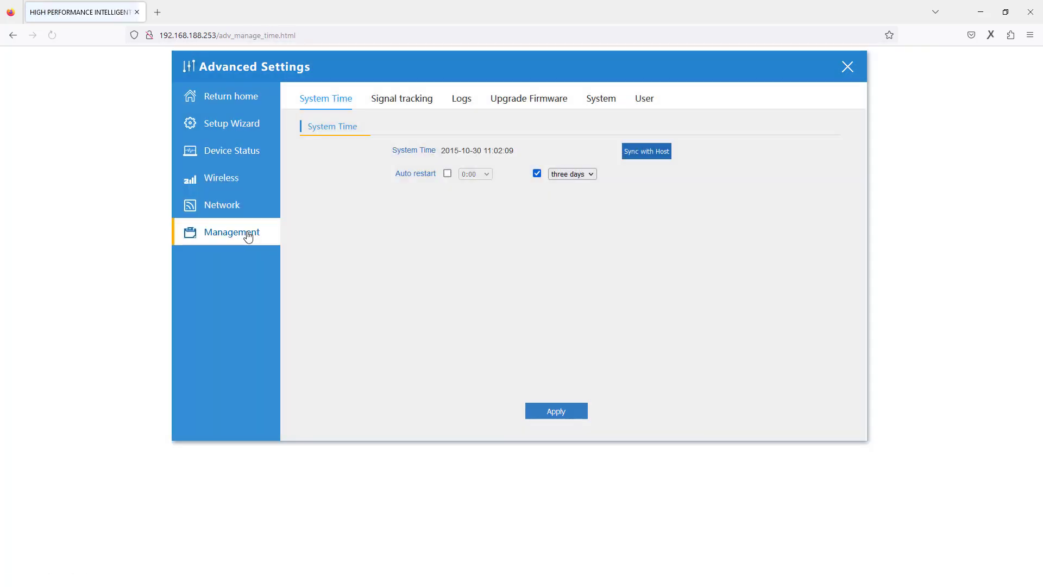
left_click(646, 101)
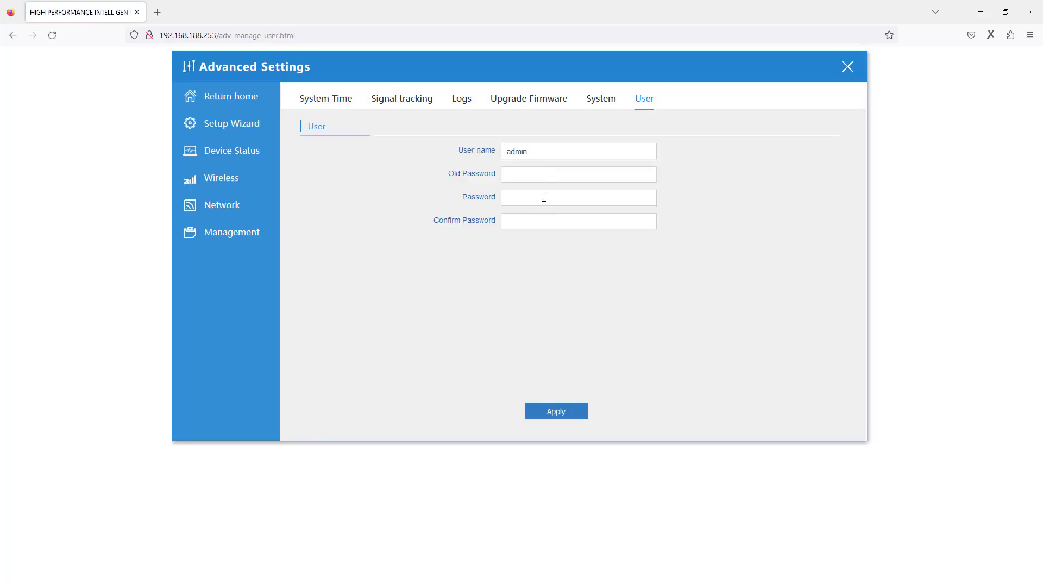
left_click(538, 173)
left_click(528, 175)
left_click(847, 73)
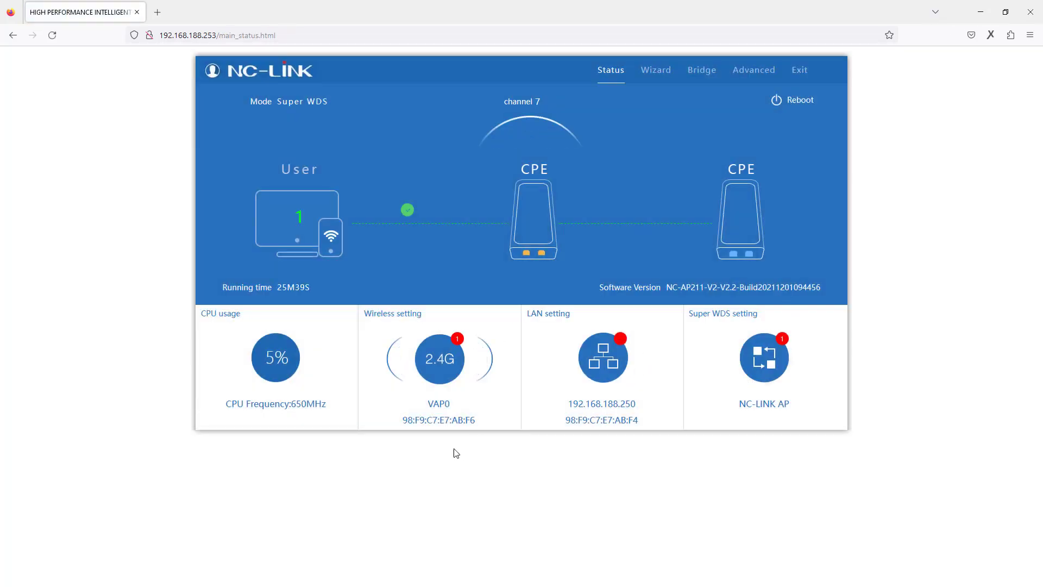
left_click(980, 16)
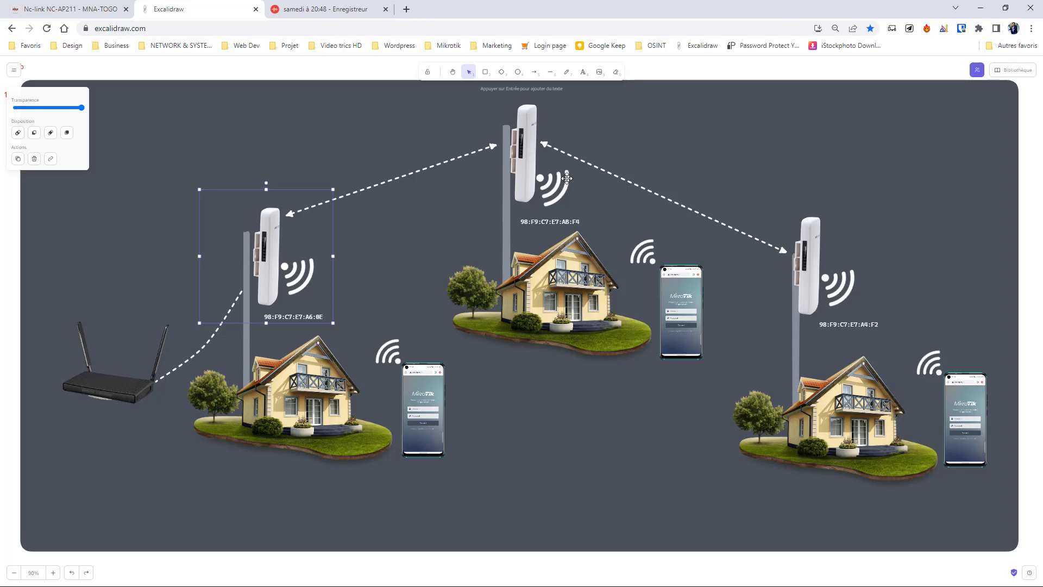
left_click(813, 257)
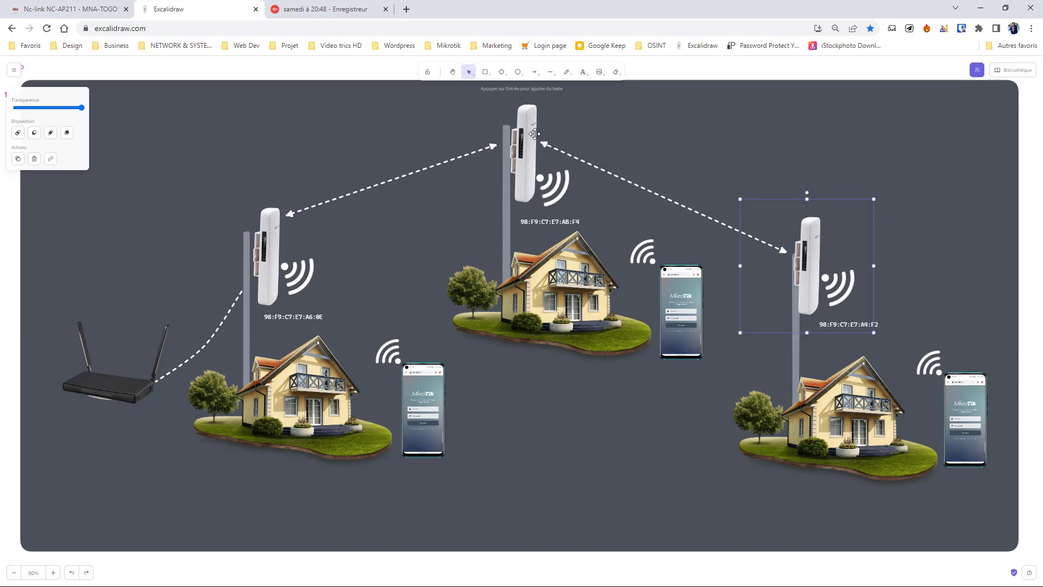
left_click(548, 116)
left_click(802, 237)
left_click(532, 115)
left_click(880, 214)
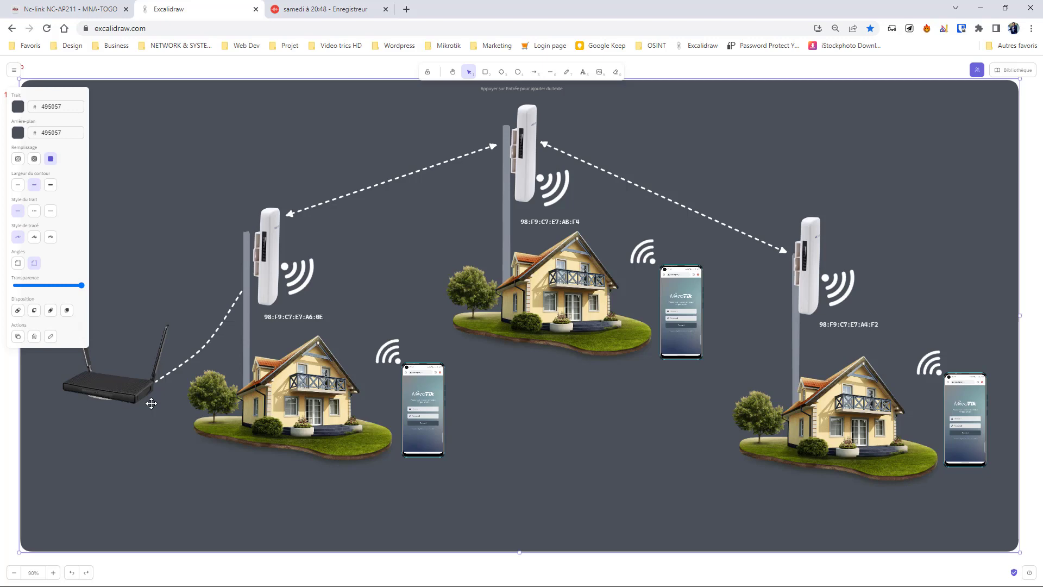
Move the phone mirror window to the right side of the screen beside the diagram
left_click_drag(515, 19, 815, 15)
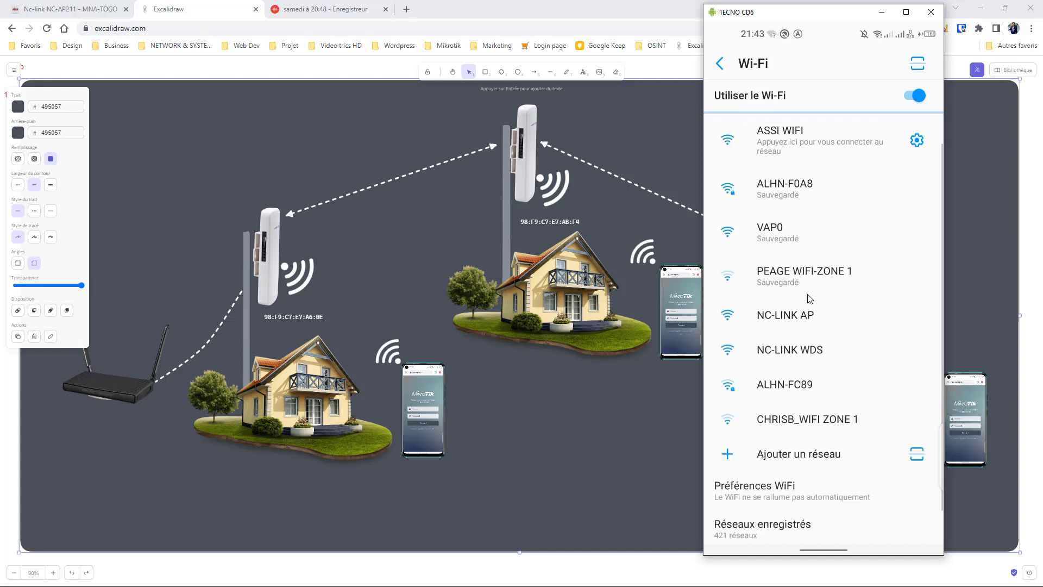
Tap NC-LINK AP in the phone's Wi-Fi list to try connecting
left_click(815, 328)
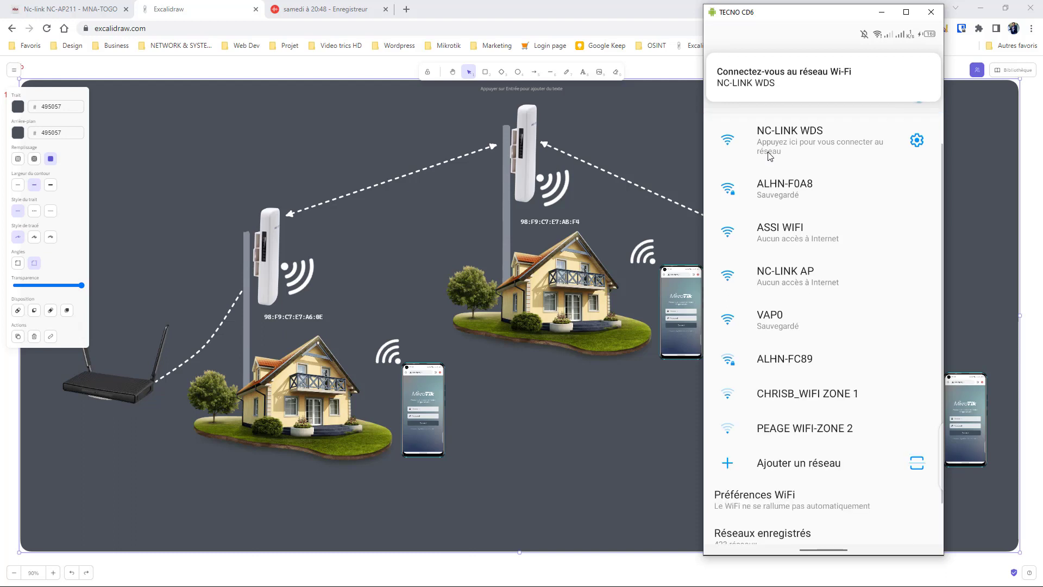
Open the NC-LINK WDS sign-in page, then minimize the scrcpy phone mirror
left_click(770, 155)
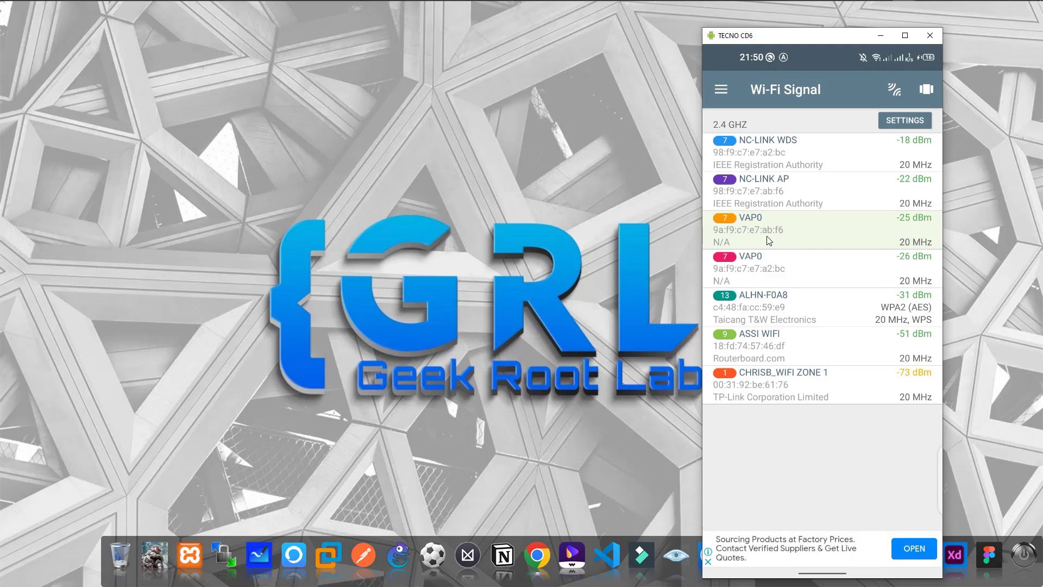
left_click(885, 36)
mouse_move(469, 5)
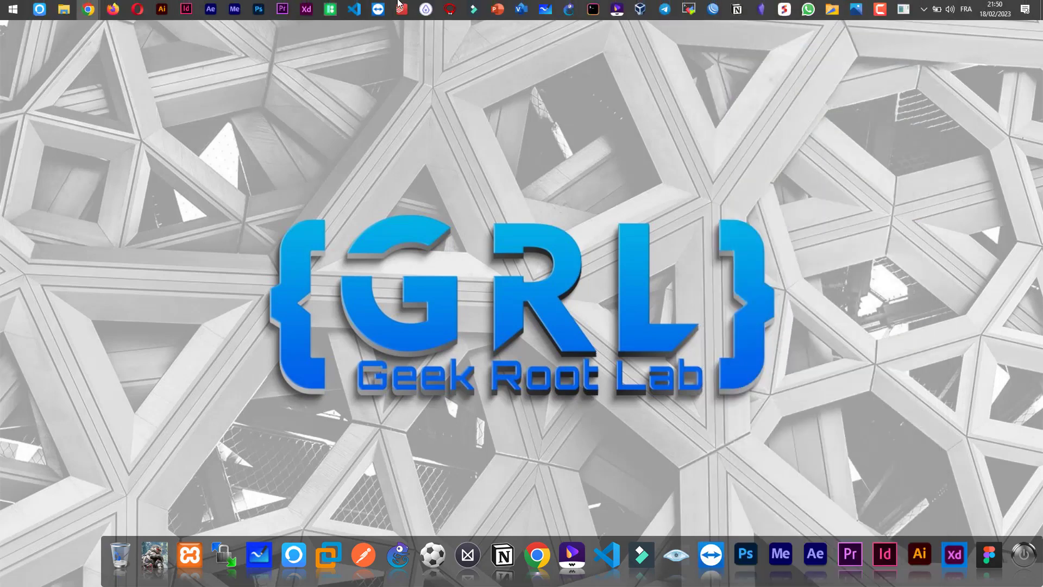